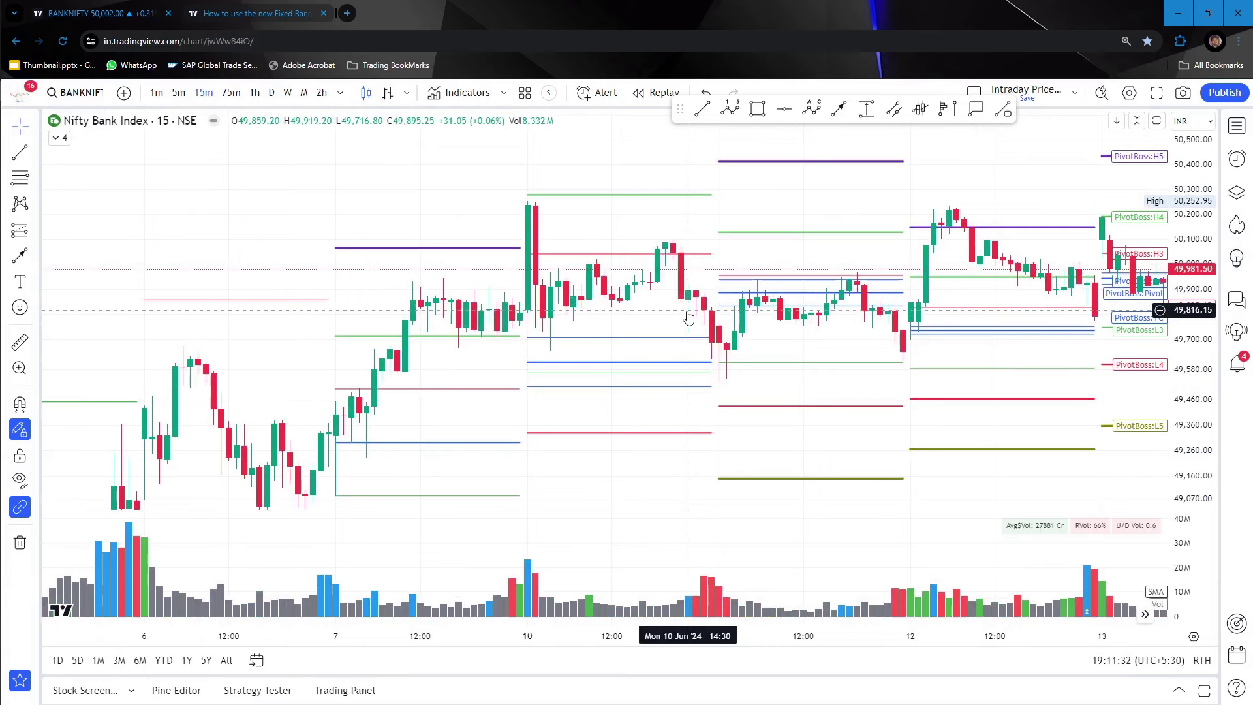
- In PivotBoss settings, turn off Camarilla pivots and turn on pivot support/resistance levels
left_click(58, 138)
left_click(119, 154)
left_click(601, 325)
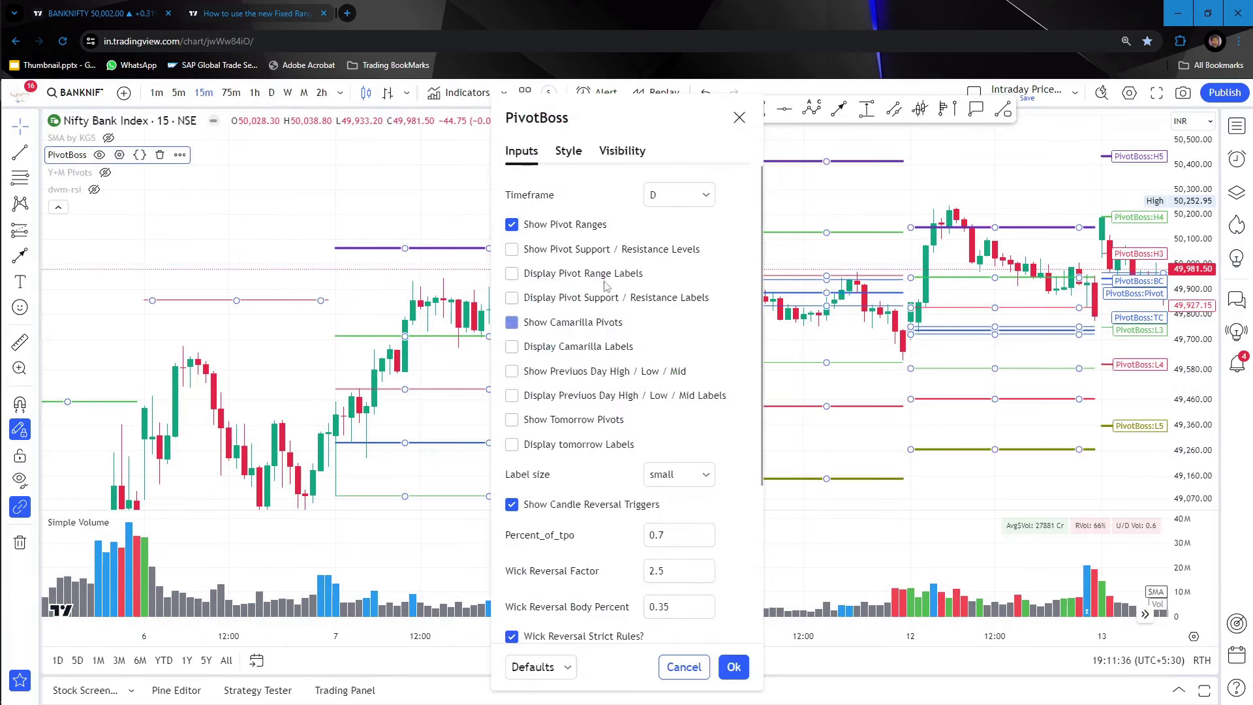
left_click(605, 251)
left_click(734, 667)
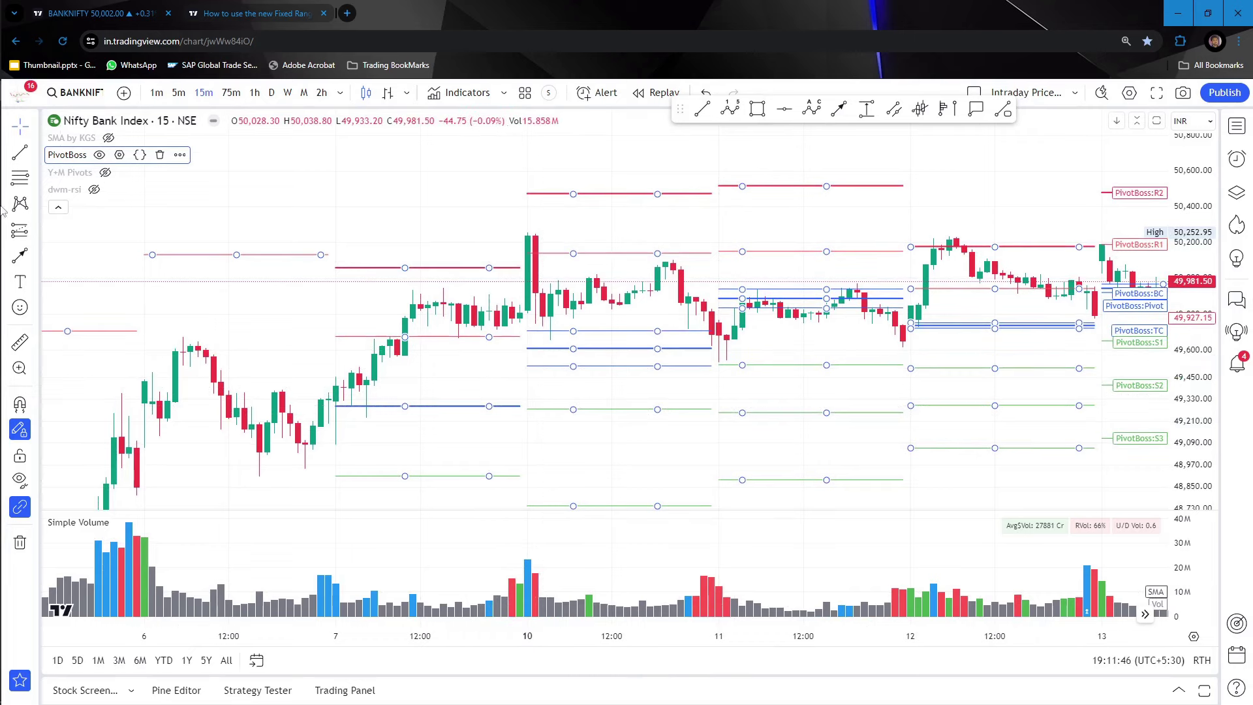
left_click(58, 207)
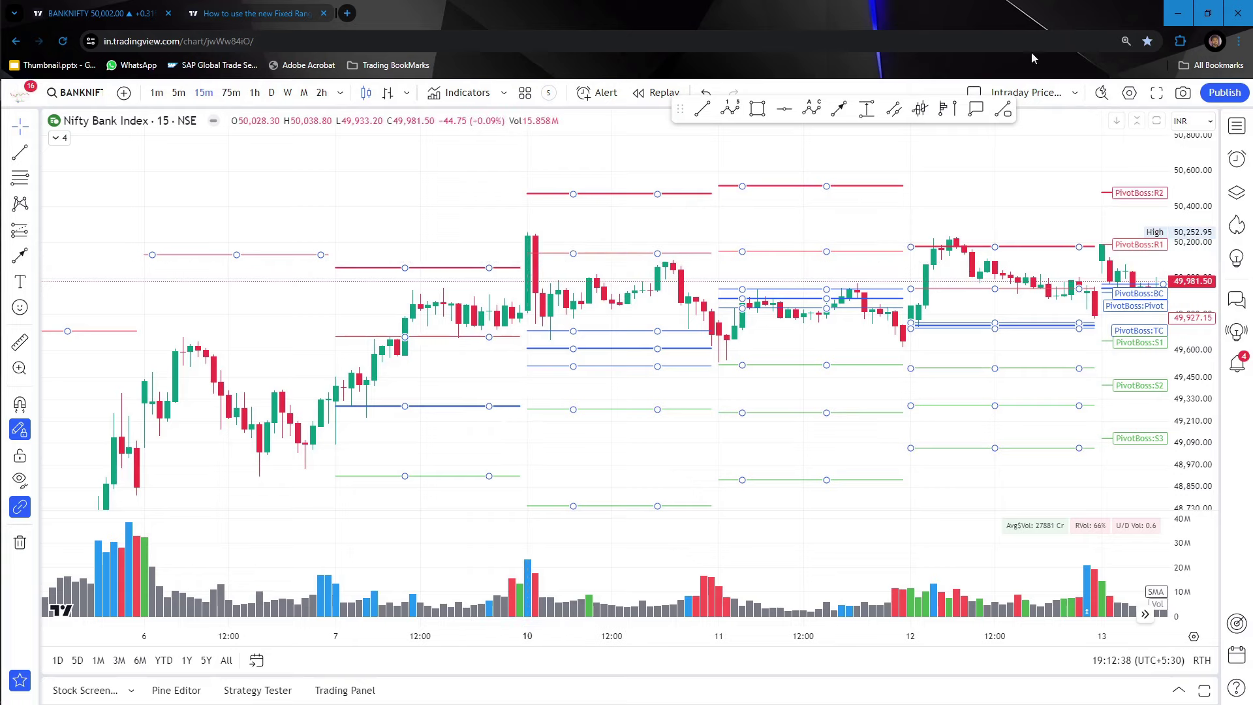
- Sketch a trial brush curve rising from the tall 10 June candle
left_click(34, 256)
left_click(99, 203)
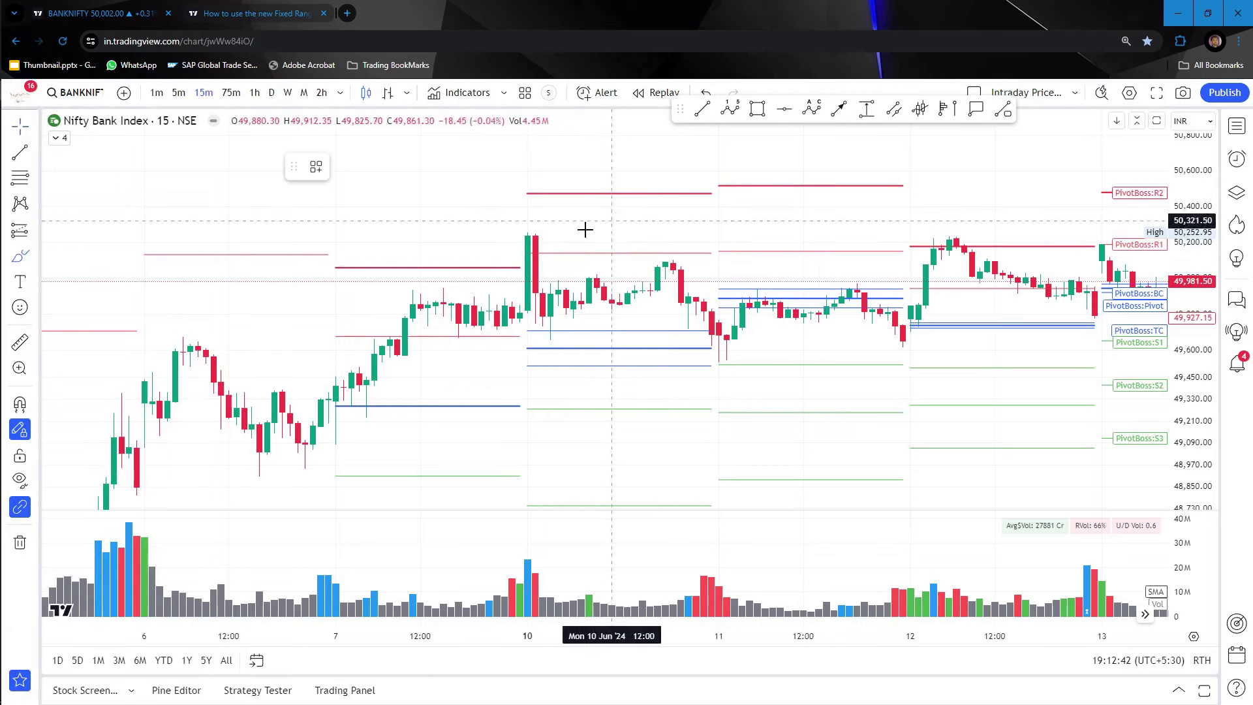
left_click_drag(537, 234, 613, 144)
left_click(641, 179)
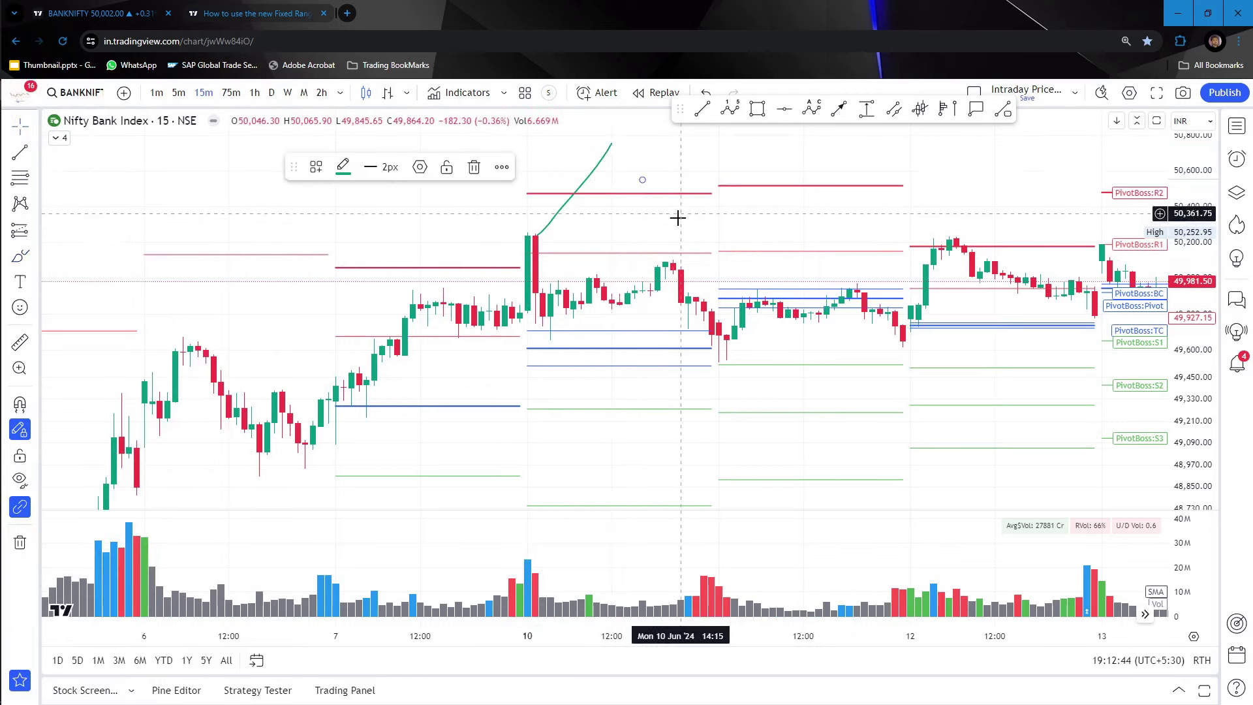
- Place dashed horizontal rays at the 50,257 high and near 49,800, deleting the extra one
left_click_drag(677, 215, 666, 293)
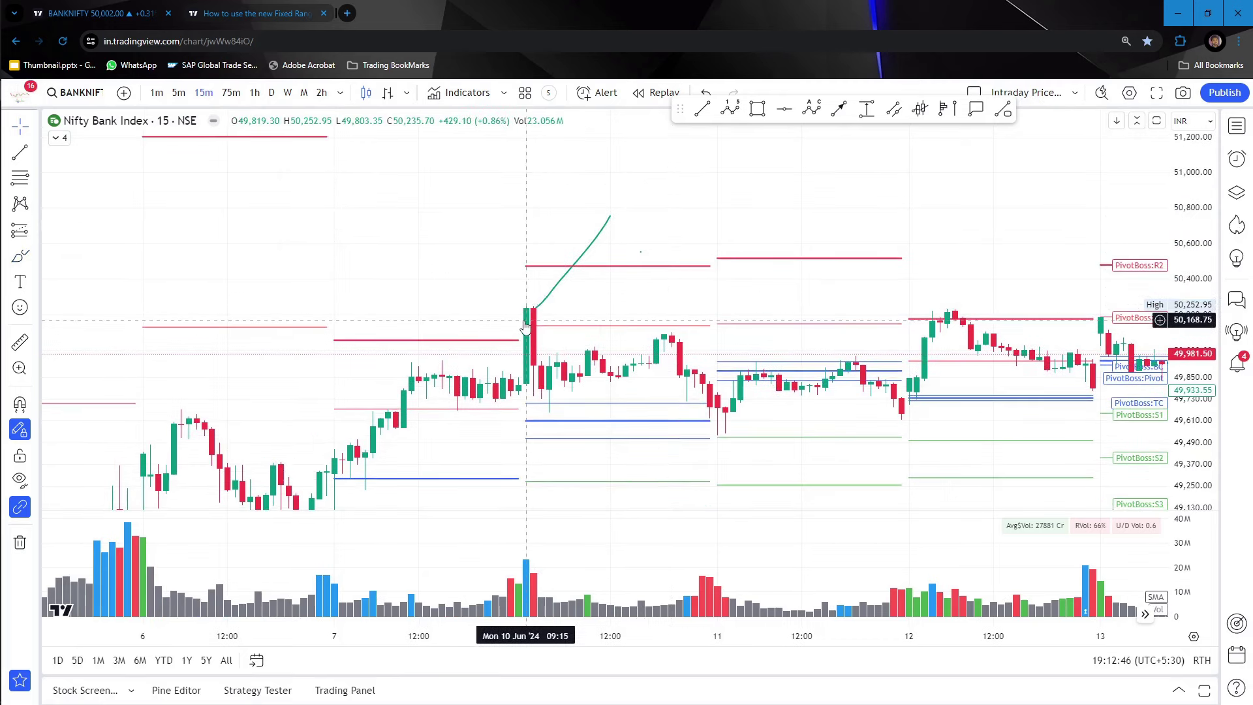
left_click(784, 109)
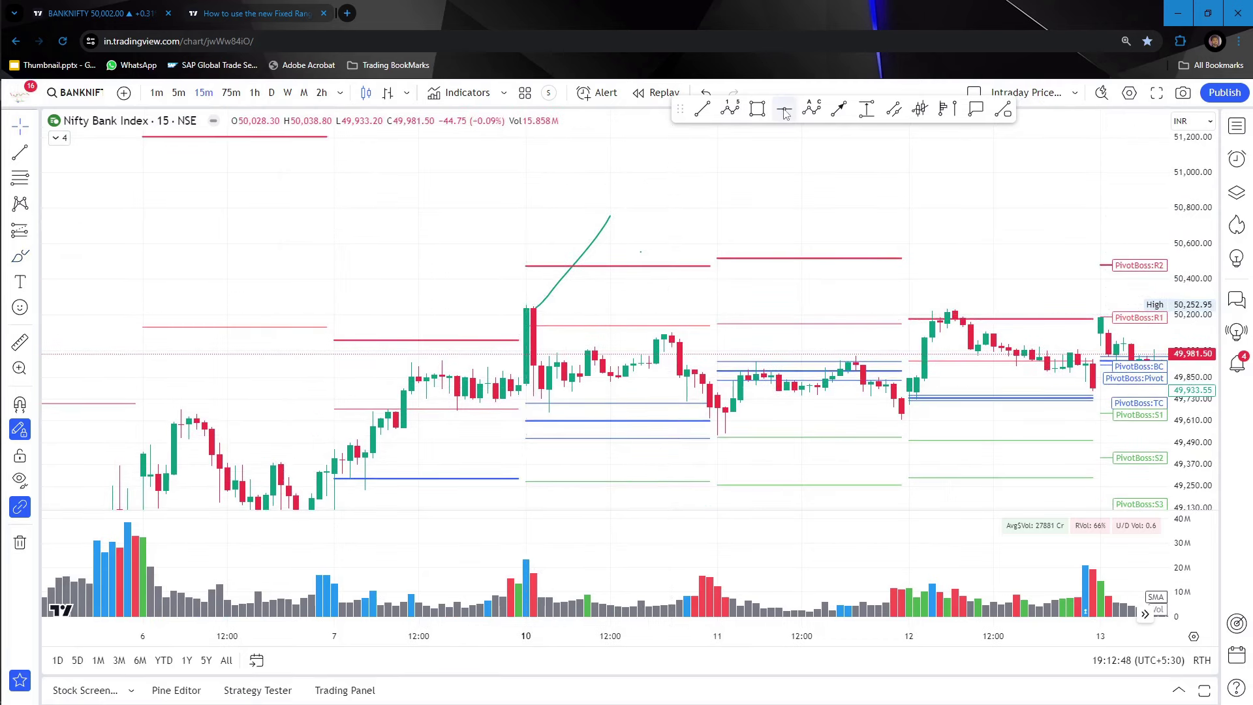
left_click(605, 304)
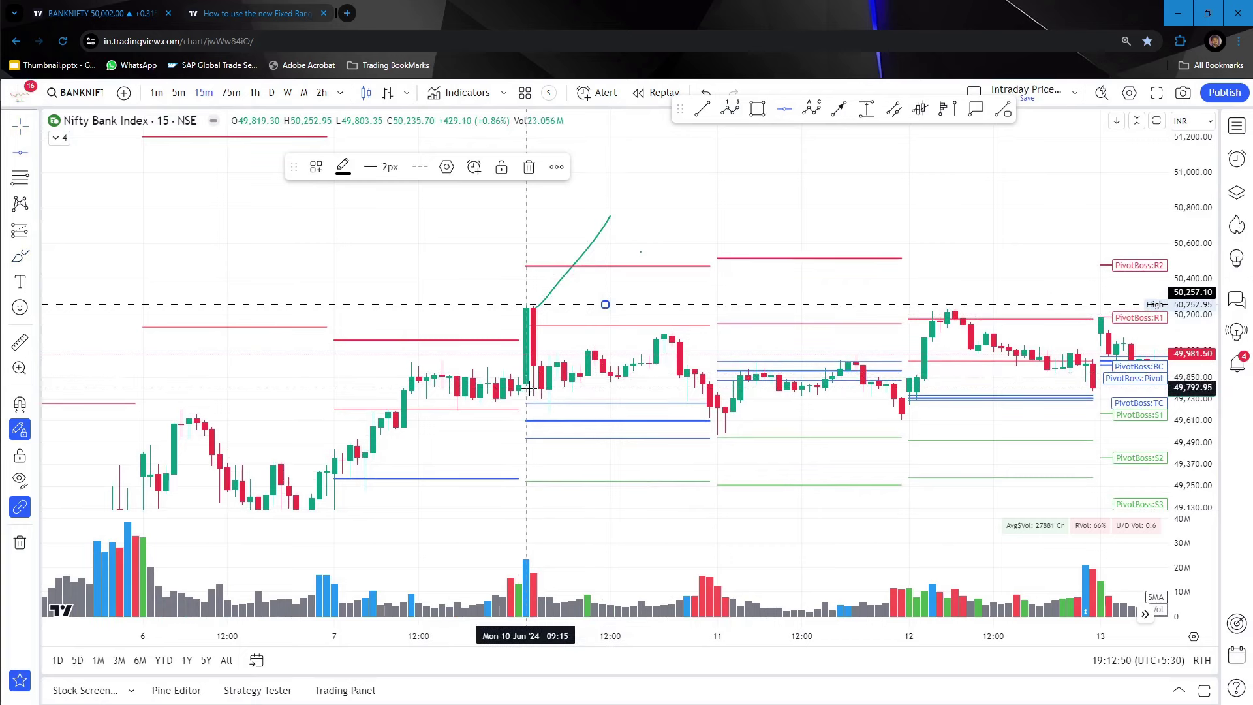
left_click(605, 386)
left_click(605, 396)
left_click(529, 167)
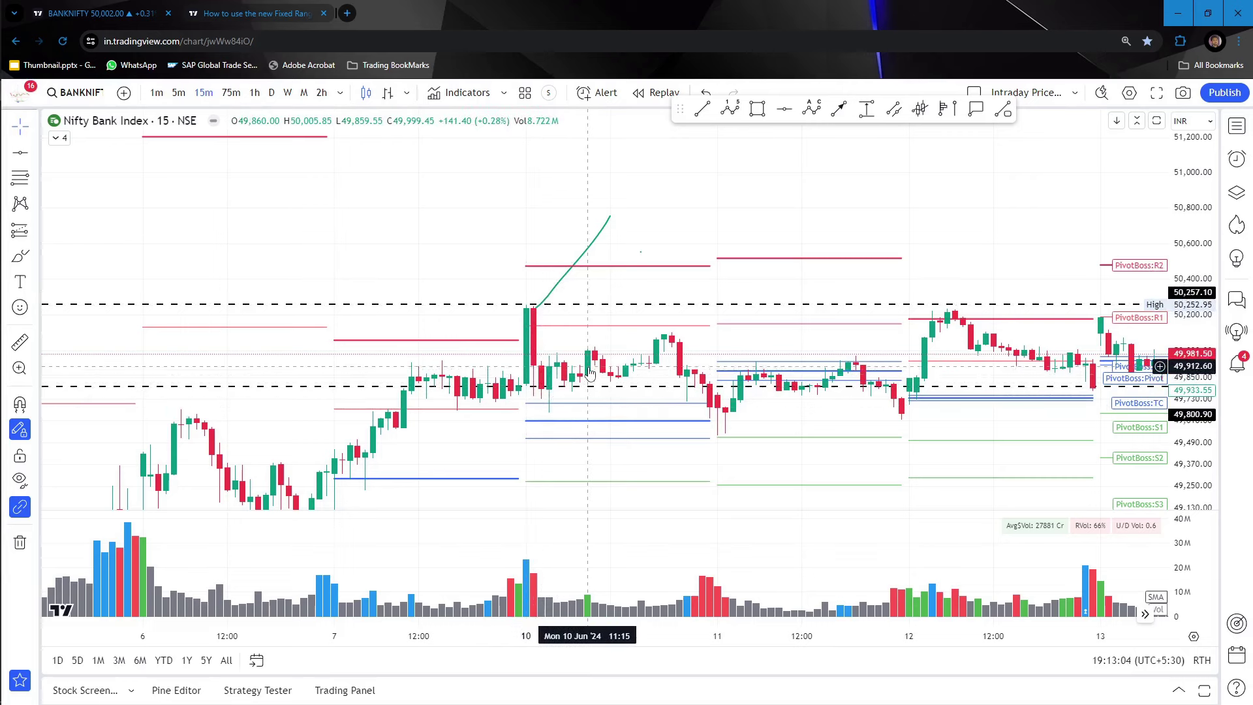
- Remove all drawings via the chart menu, then show 7–14 June with taller candles
right_click(647, 226)
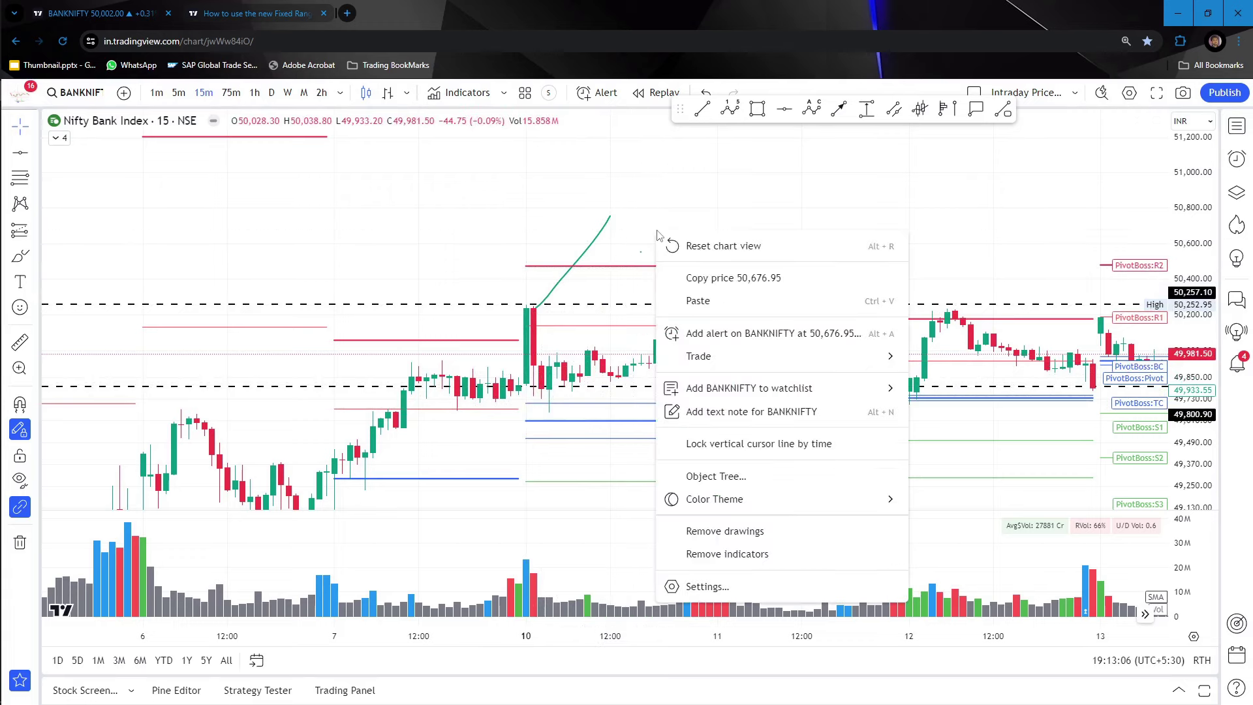
left_click(643, 218)
right_click(645, 221)
left_click(699, 512)
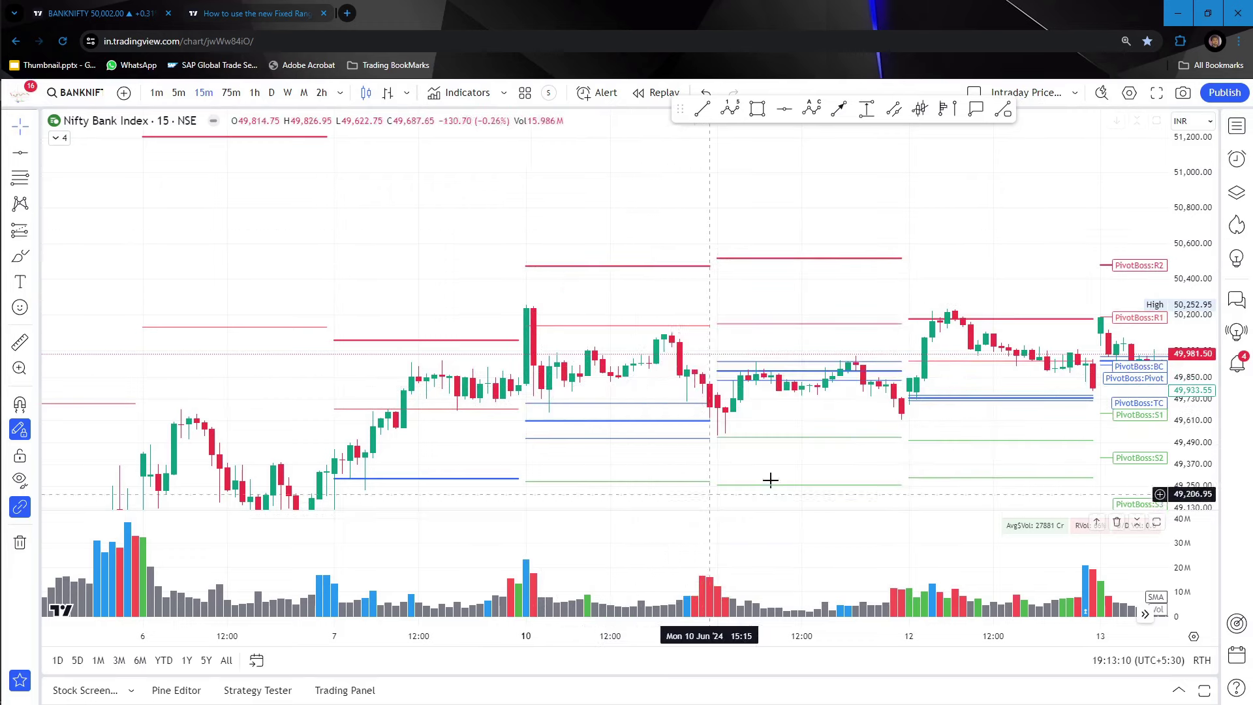
left_click_drag(839, 401, 621, 279)
left_click_drag(1195, 274, 1195, 195)
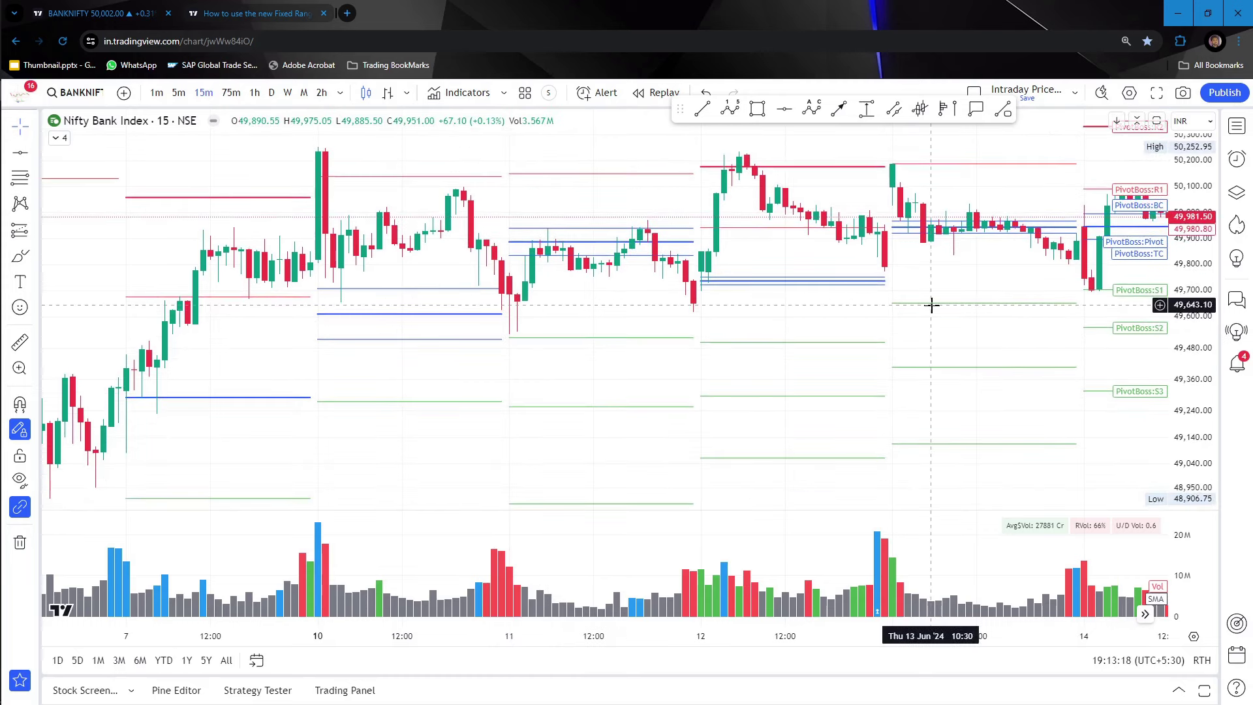
- Switch the chart to the 5-minute interval and scroll back to show 7–12 June
type("5")
key("Return")
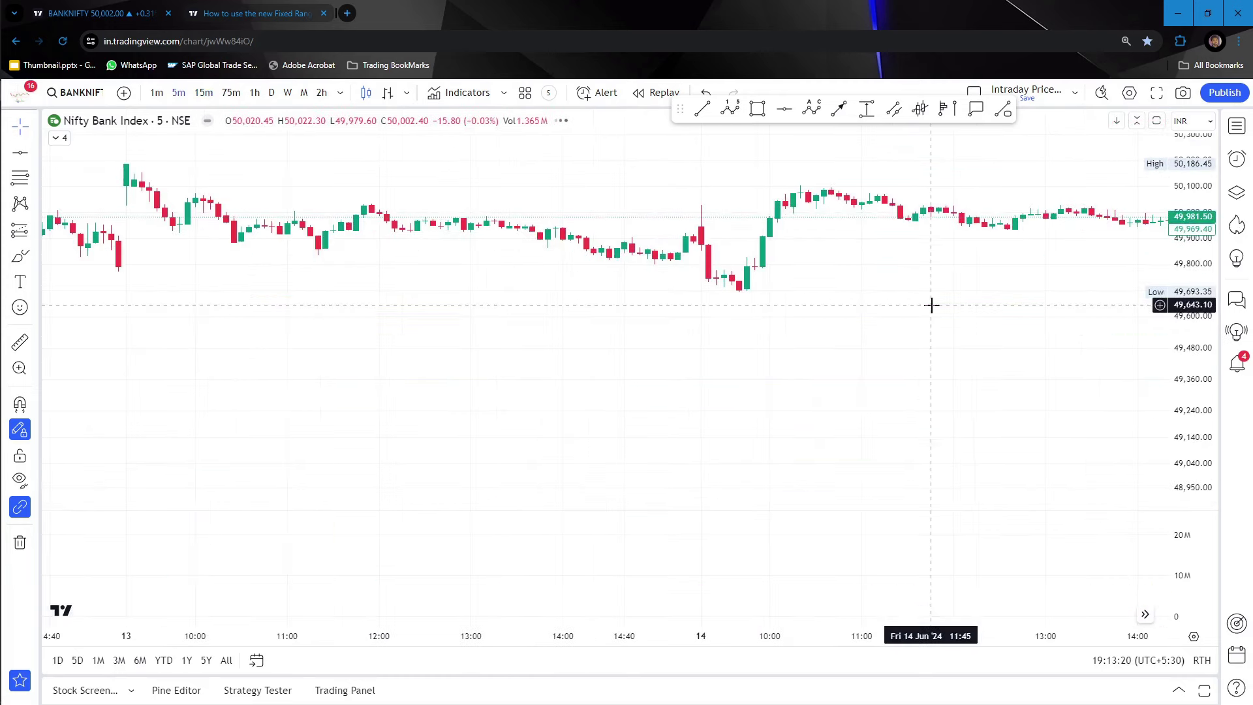
scroll(767, 401, "down", 2)
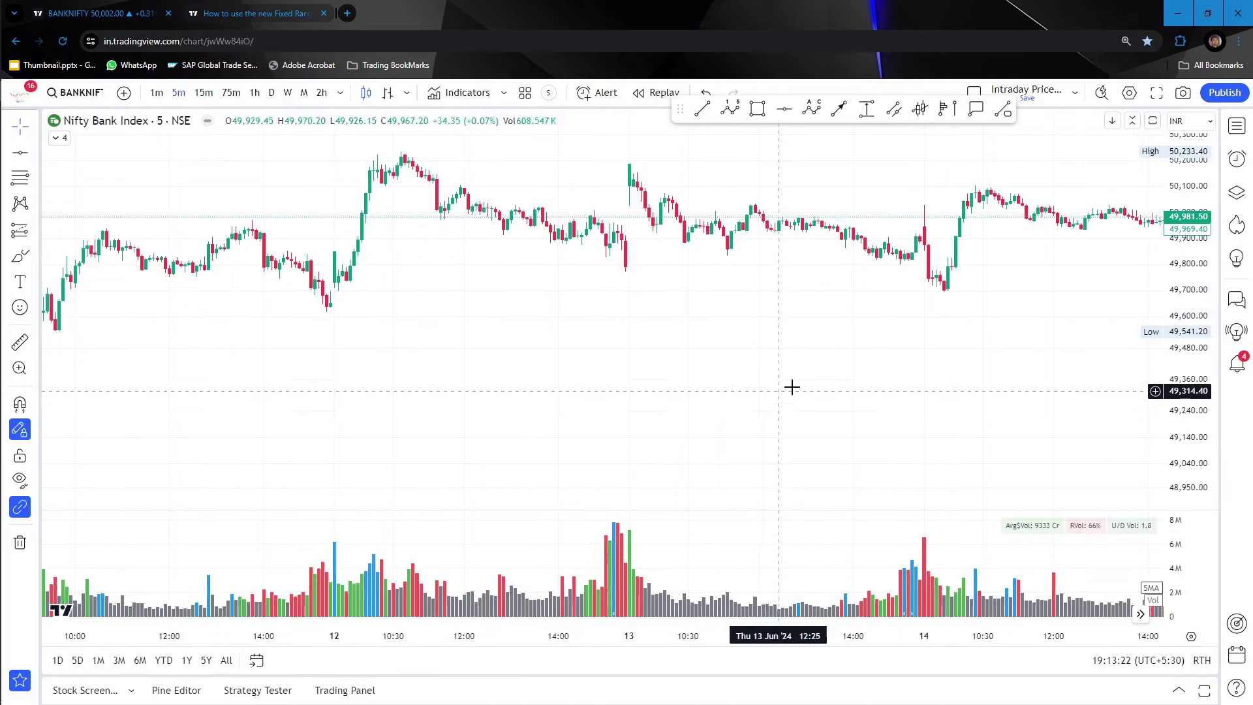
scroll(854, 380, "left", 10)
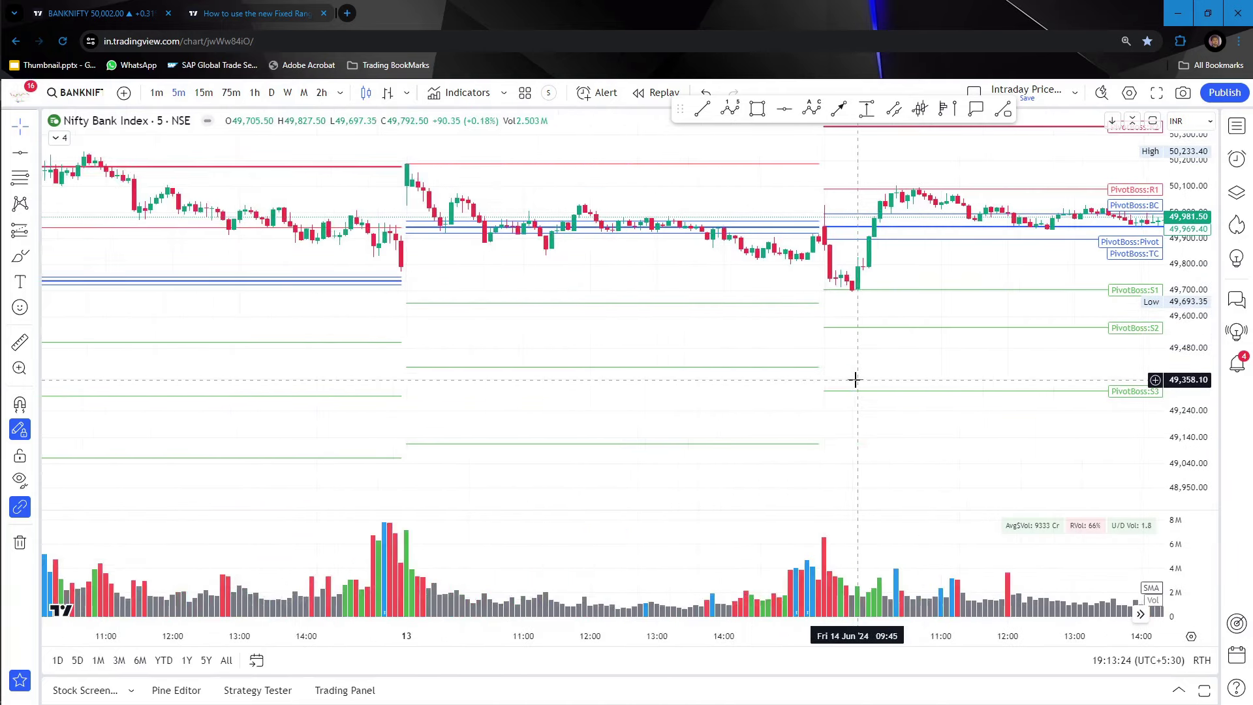
scroll(478, 330, "left", 5)
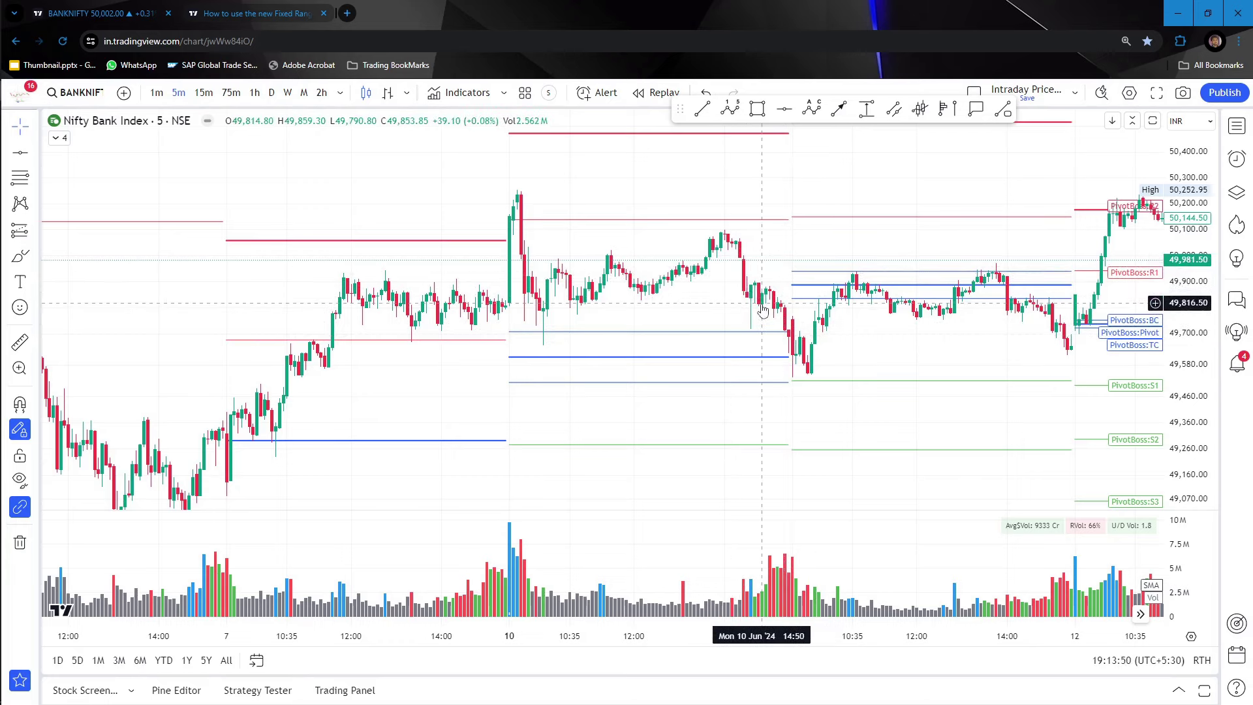
- Pan to 10–13 June, brush a loop around the 11 June 10:30 candles, then remove it
left_click_drag(781, 268, 512, 287)
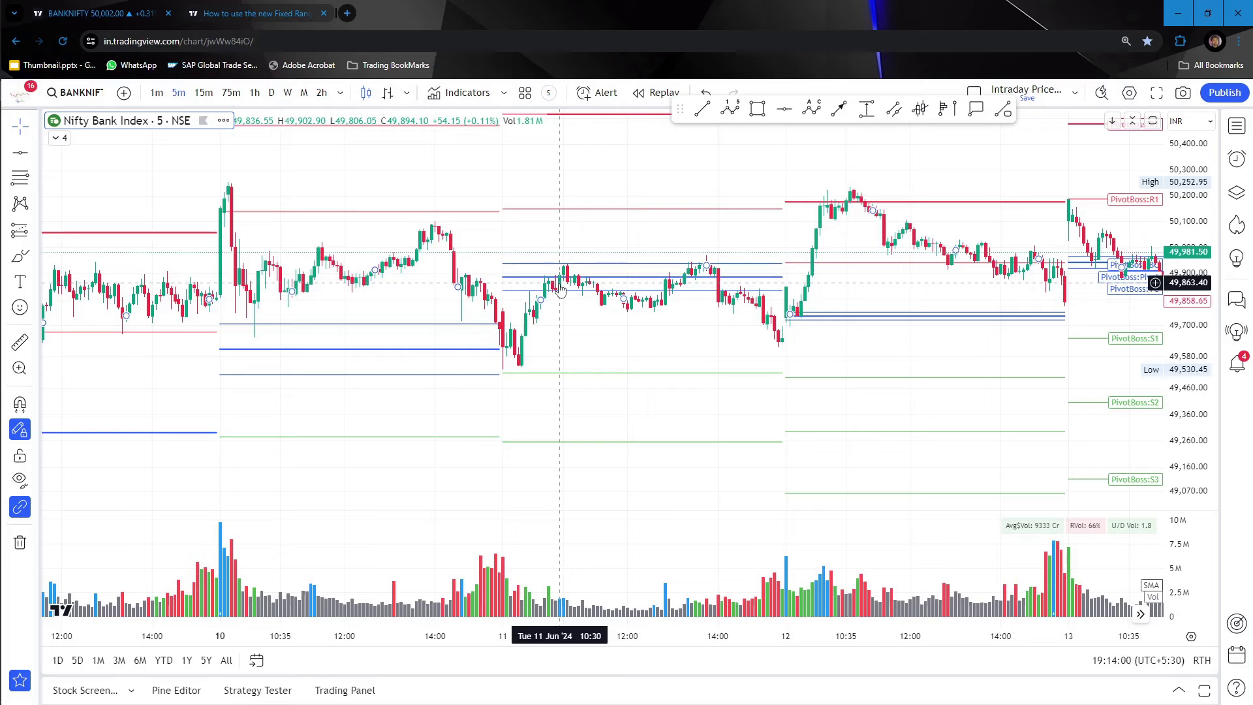
left_click(839, 109)
left_click_drag(555, 297, 575, 311)
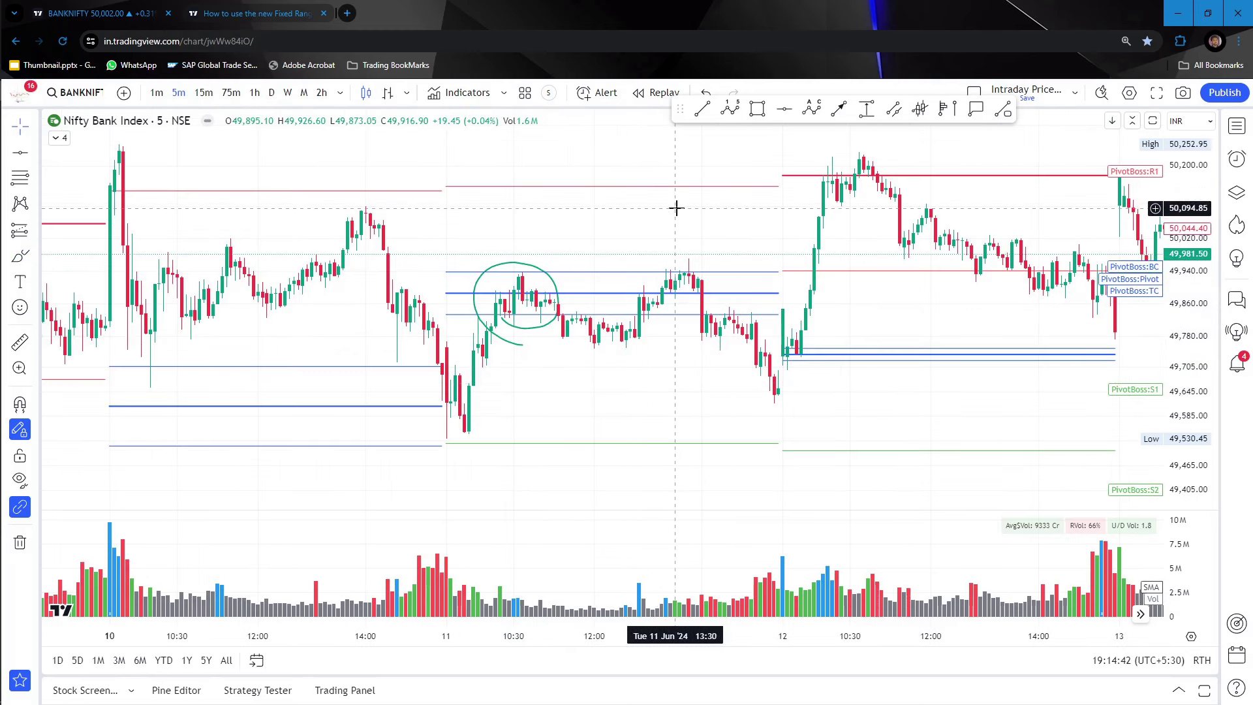
right_click(676, 208)
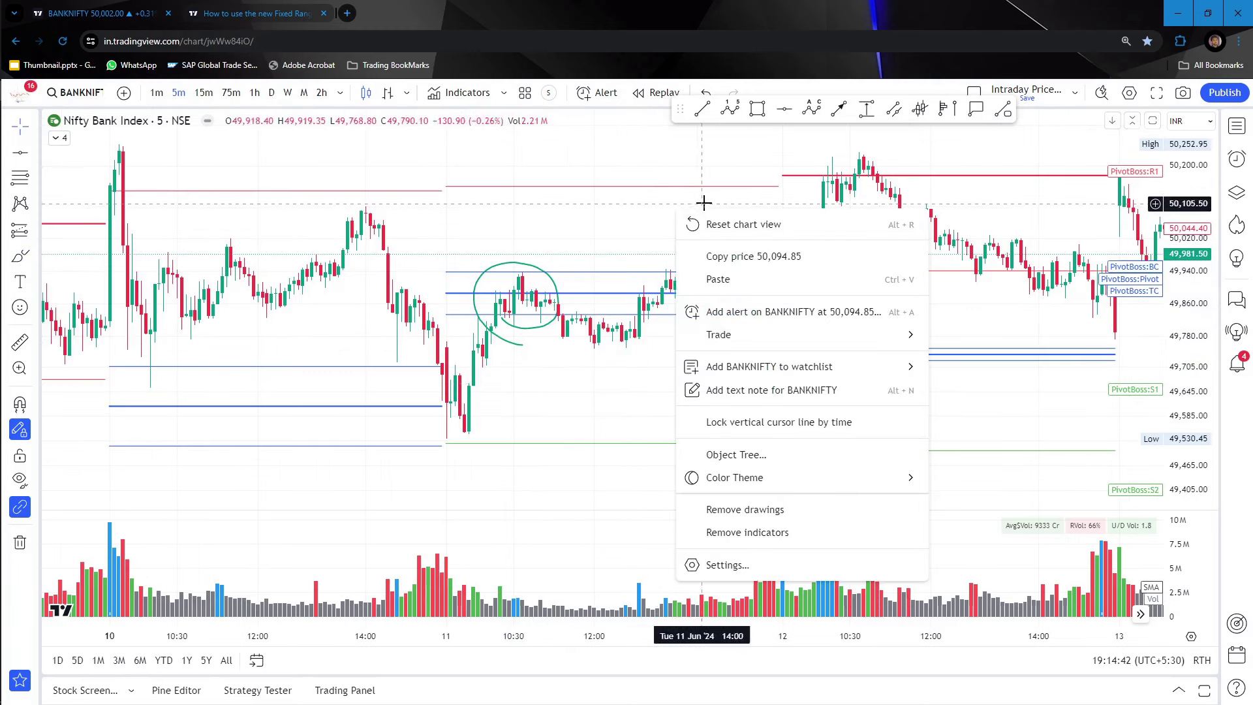
left_click(750, 509)
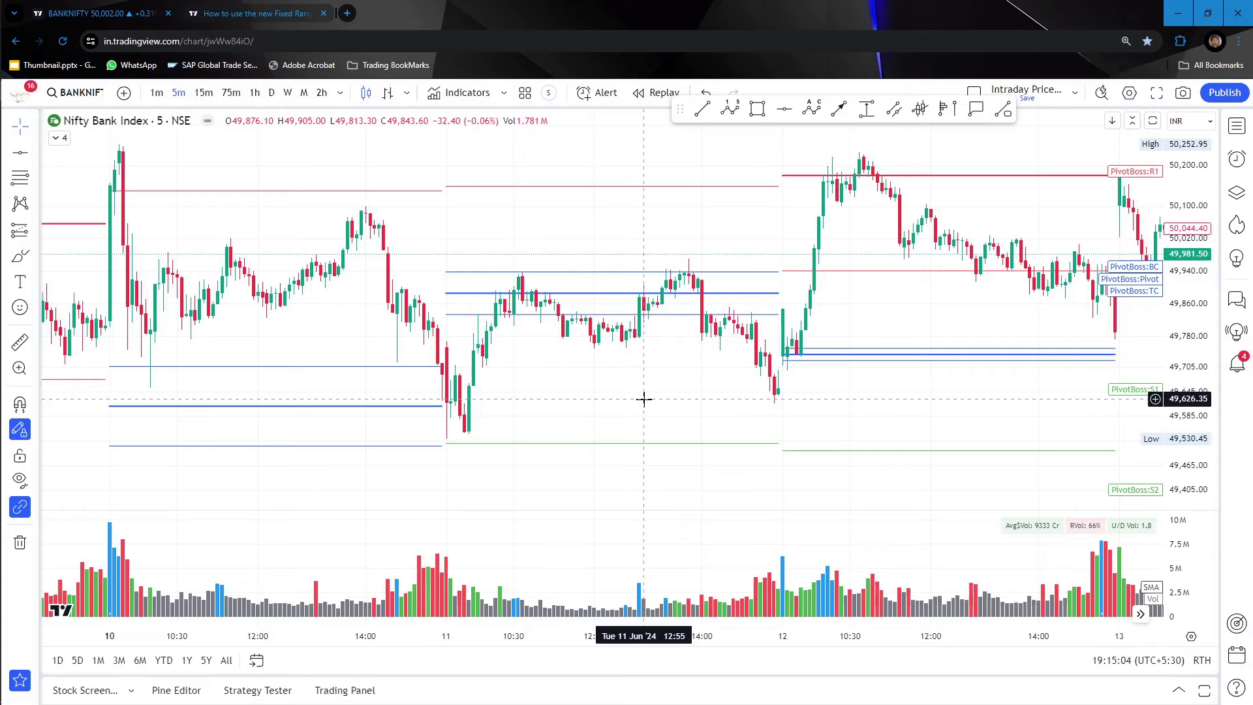
- Zoom in and pan back to the earlier 10–12 June sessions
scroll(645, 399, "up", 2)
left_click_drag(644, 399, 842, 370)
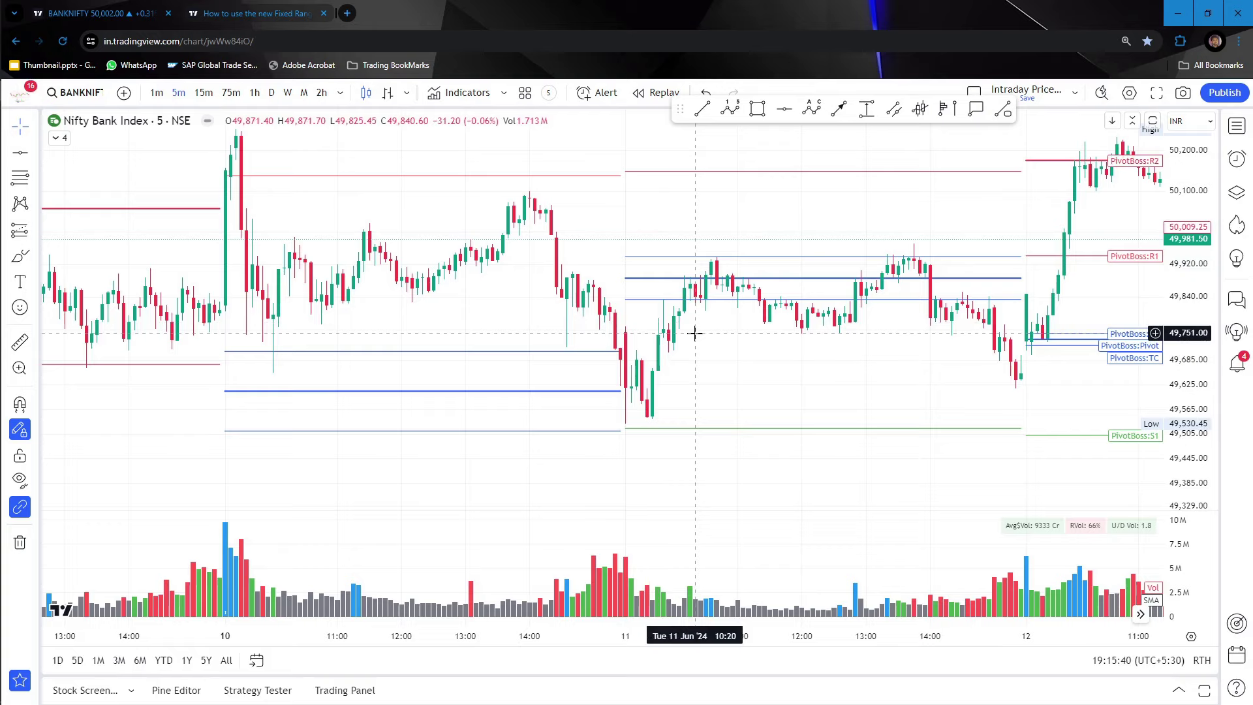
- Zoom in on the 11 June 5-minute candles and their pivot levels
scroll(694, 334, "up", 3)
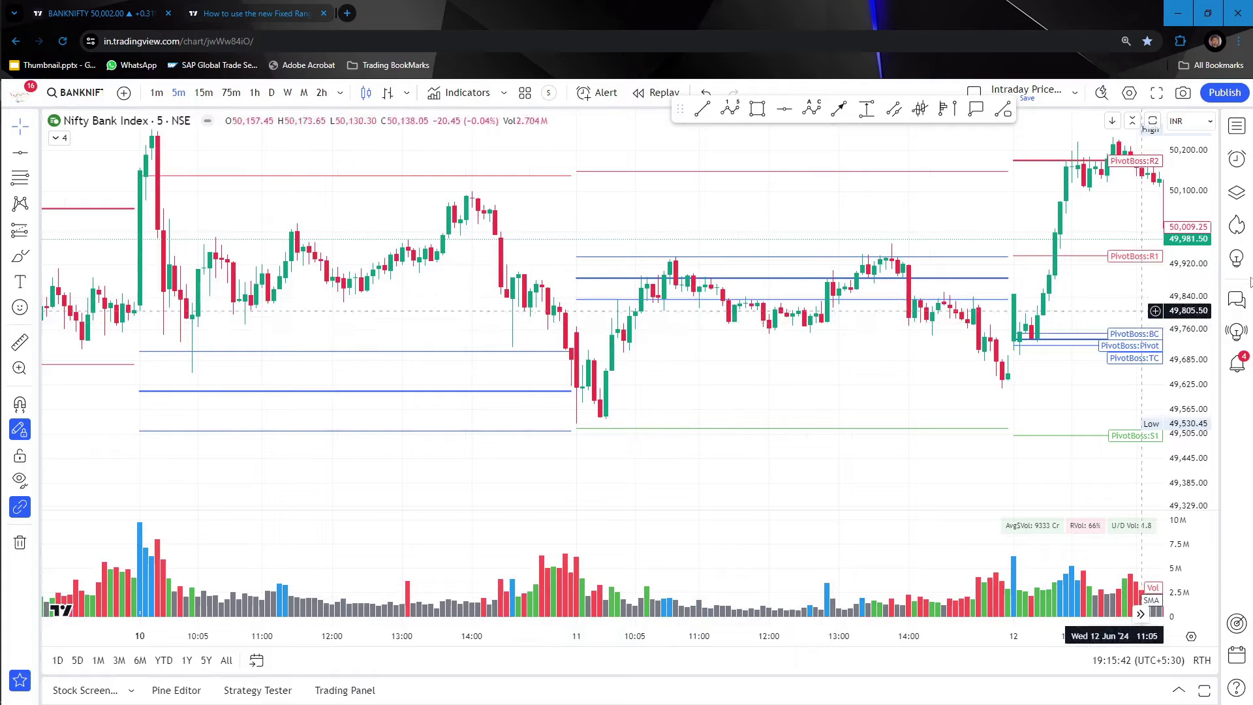
scroll(914, 346, "up", 4)
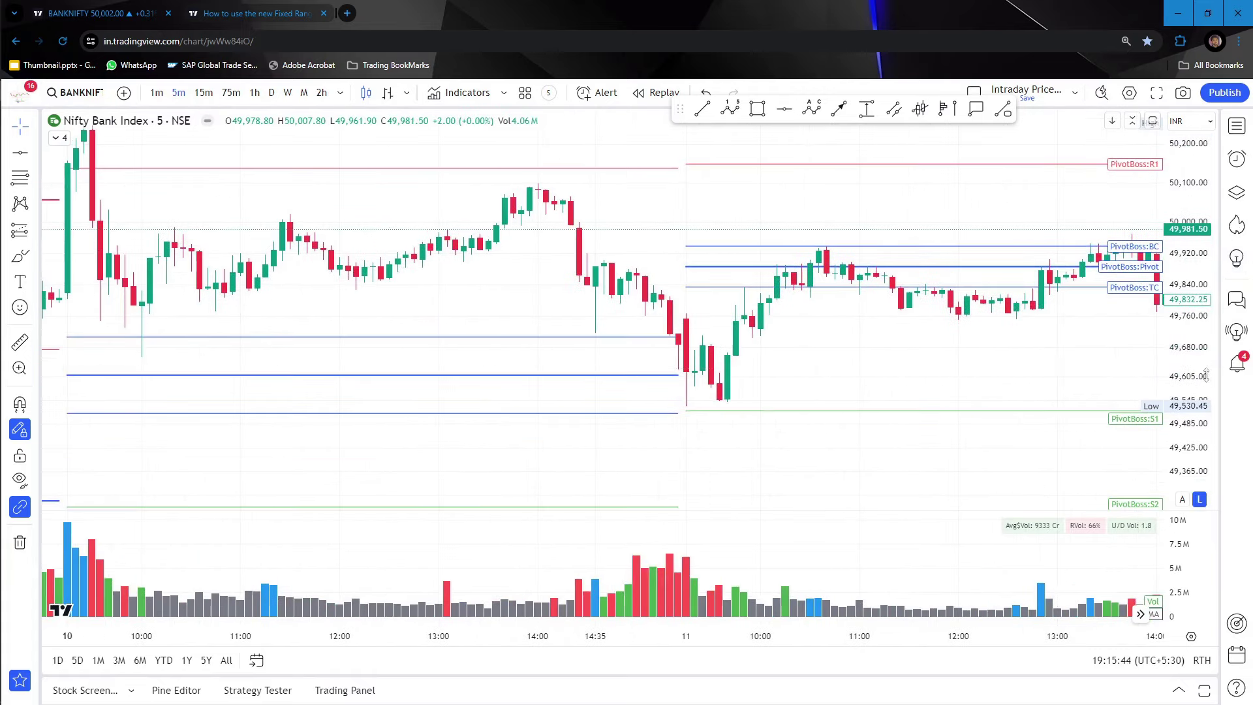
scroll(907, 346, "up", 3)
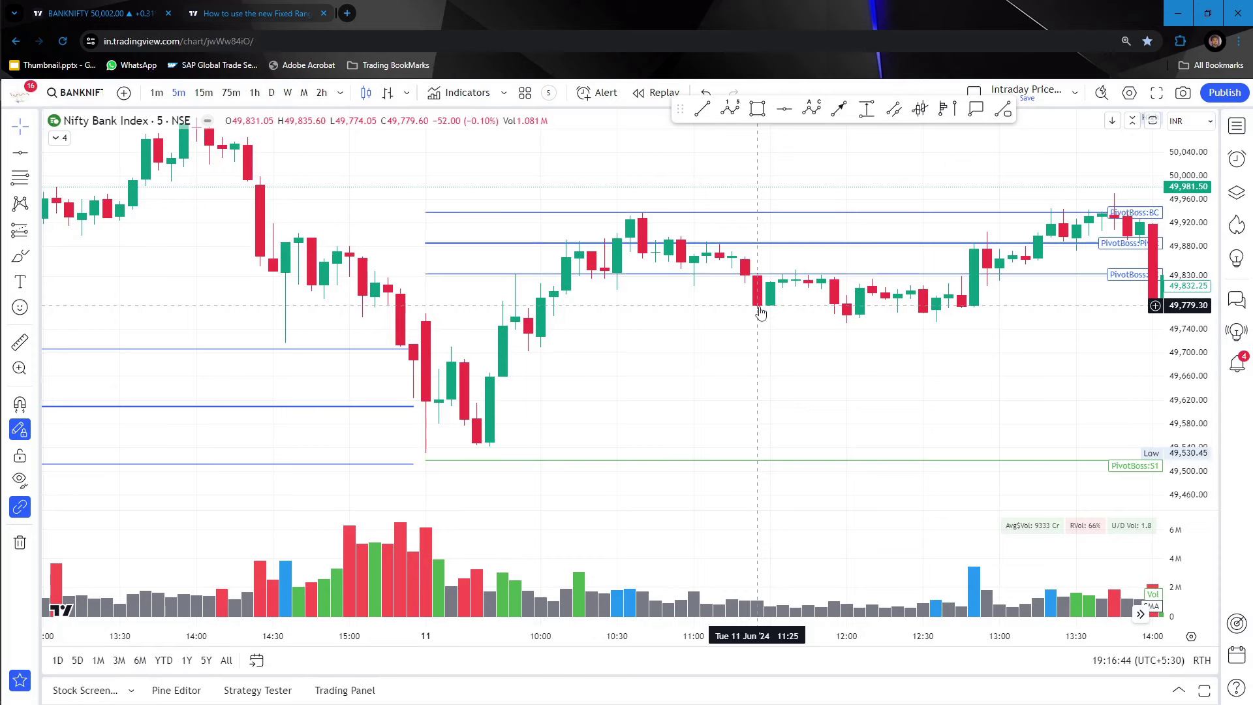
- Stretch the price scale for taller candles and pan to bring the 12 June bars into view
scroll(761, 310, "left", 3)
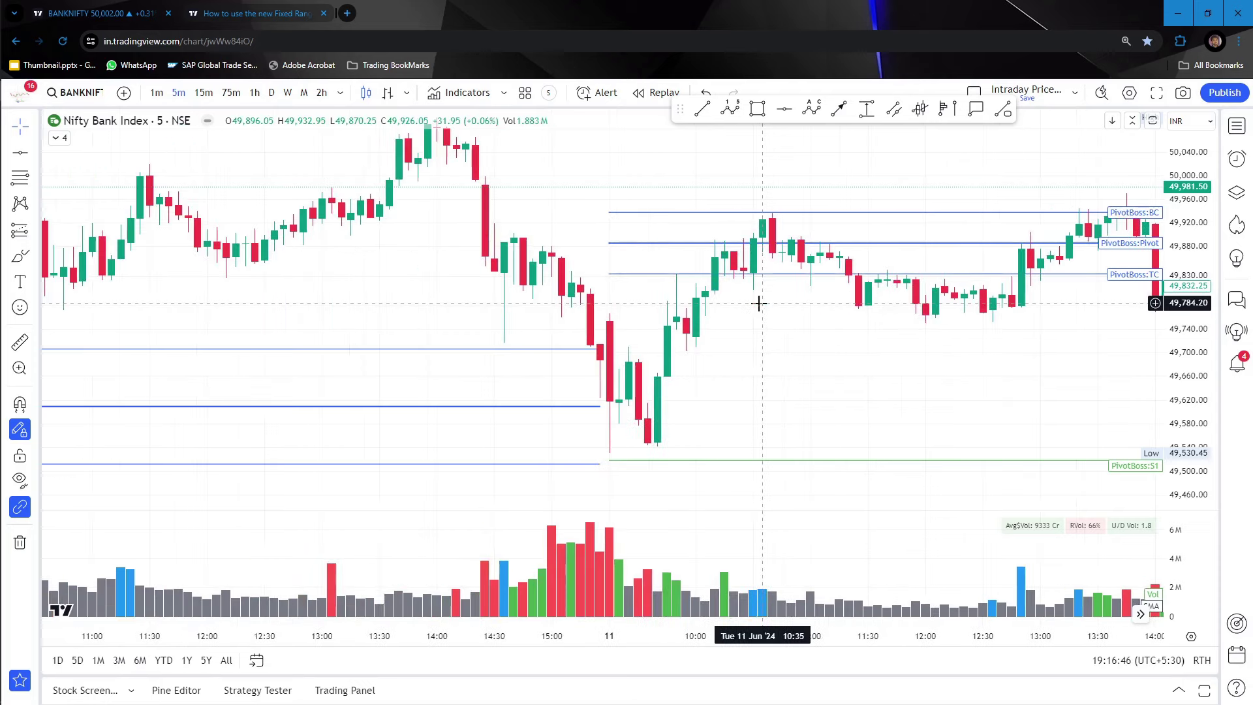
scroll(736, 359, "down", 2)
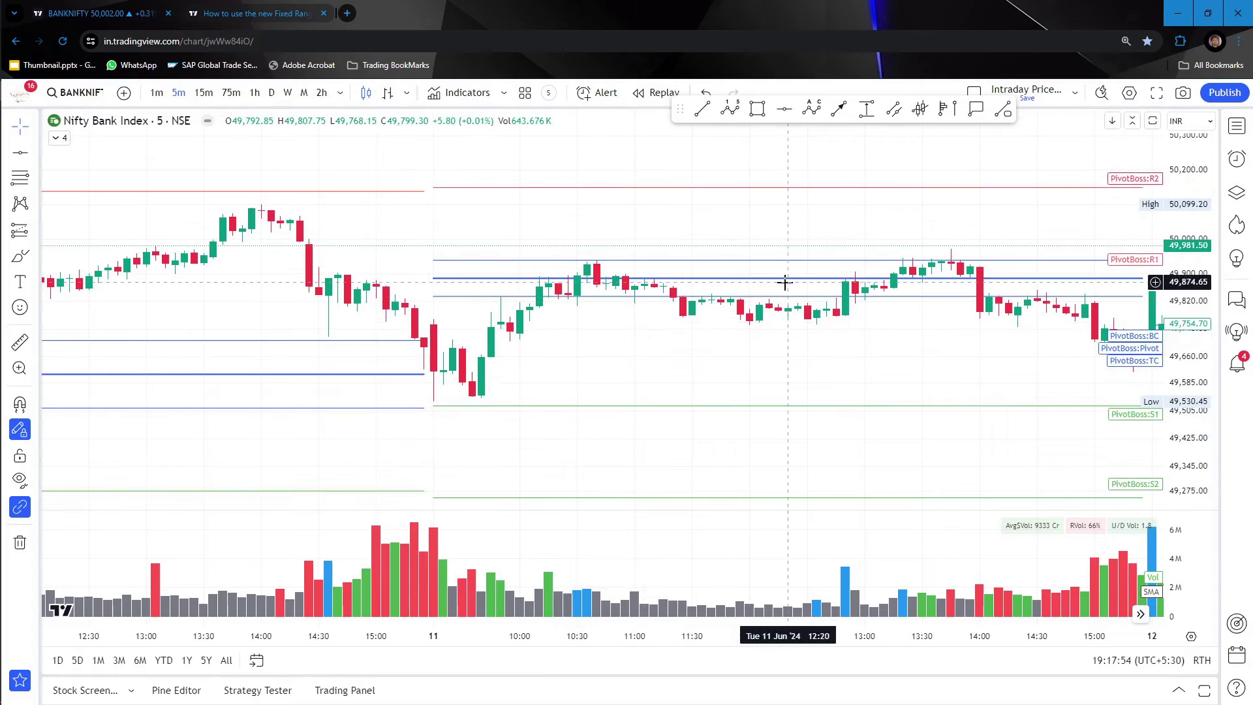
left_click_drag(1178, 268, 1177, 216)
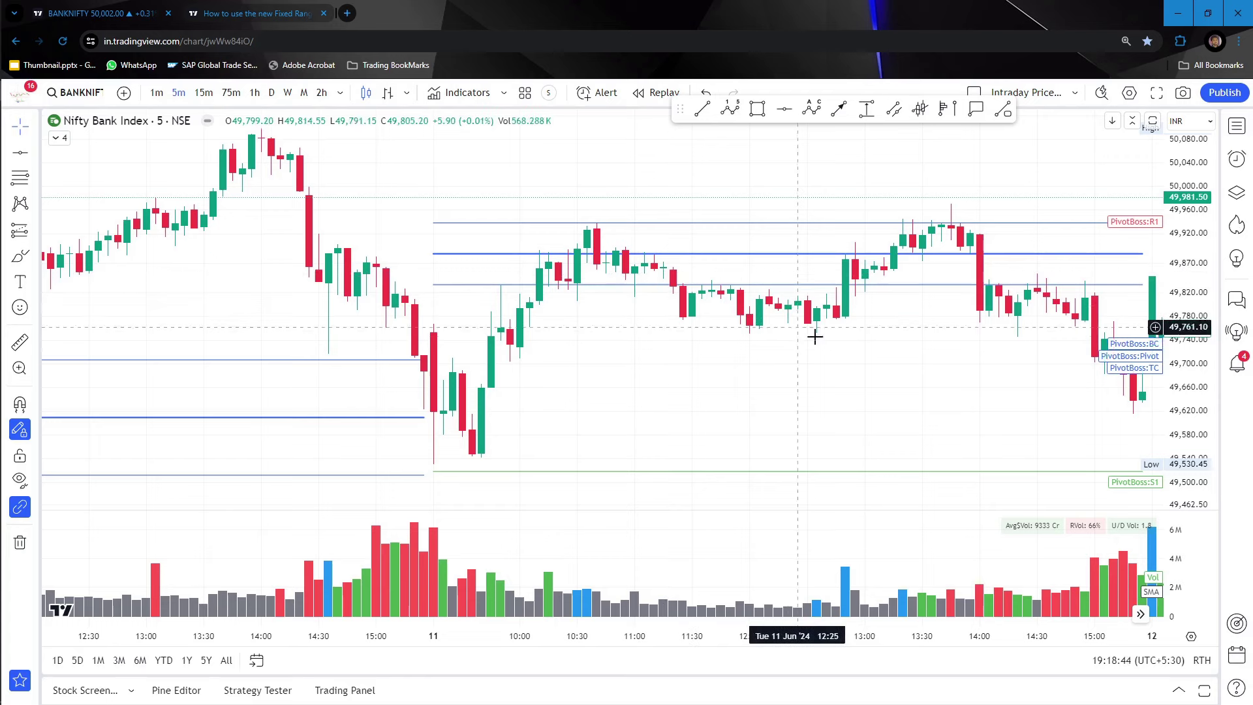
left_click_drag(878, 350, 611, 341)
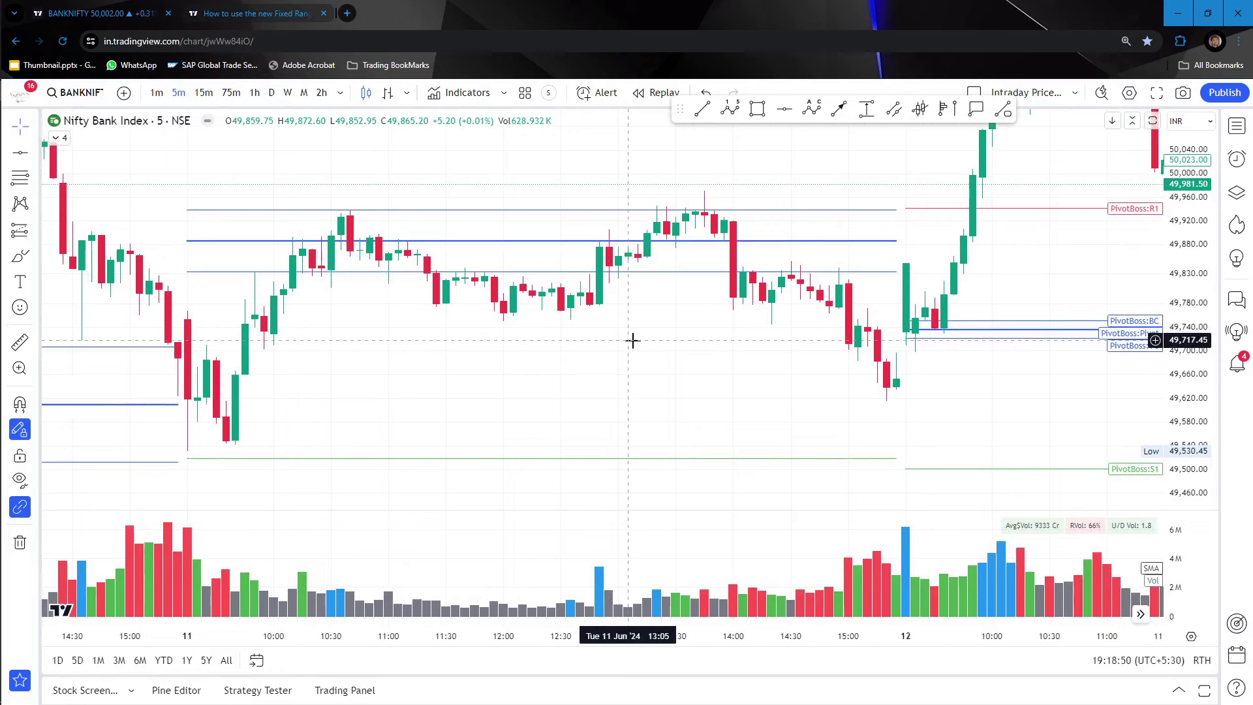
left_click(59, 138)
- Hide PivotBoss and keep dashed levels at 50,100.90 and 49,937.70, deleting the 49,792.85 line
left_click(103, 155)
left_click(58, 207)
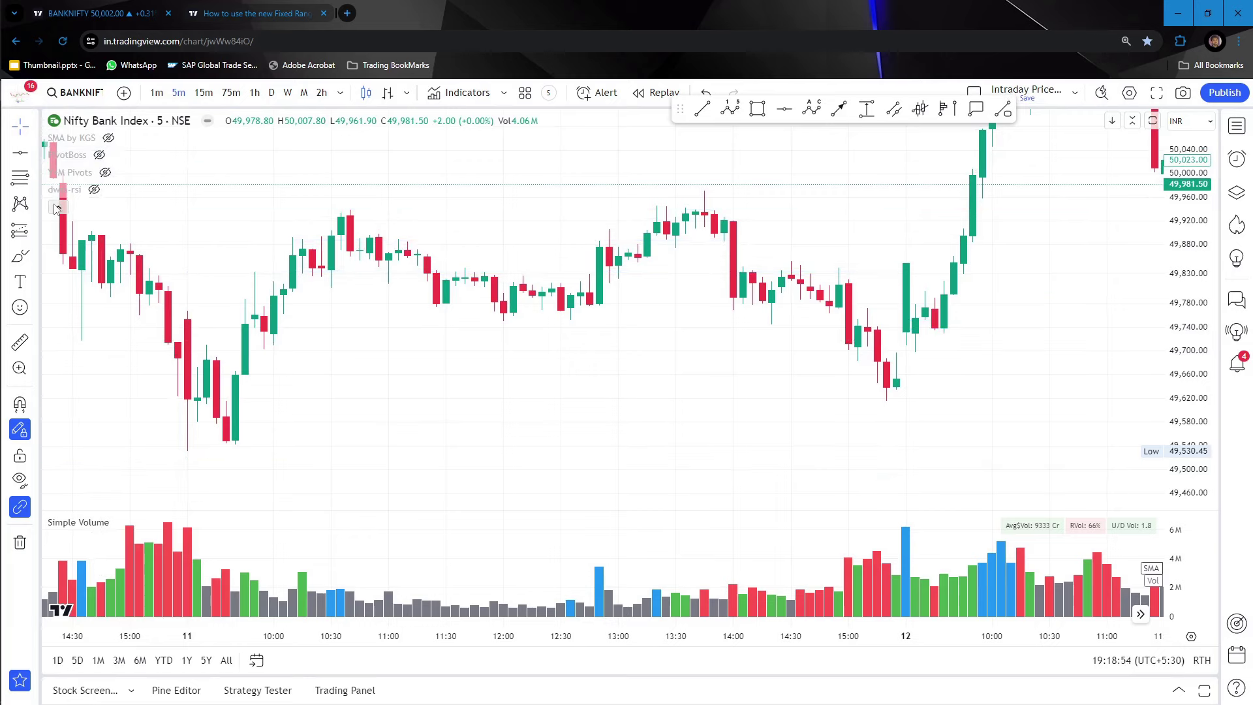
left_click(785, 109)
scroll(626, 307, "down", 3)
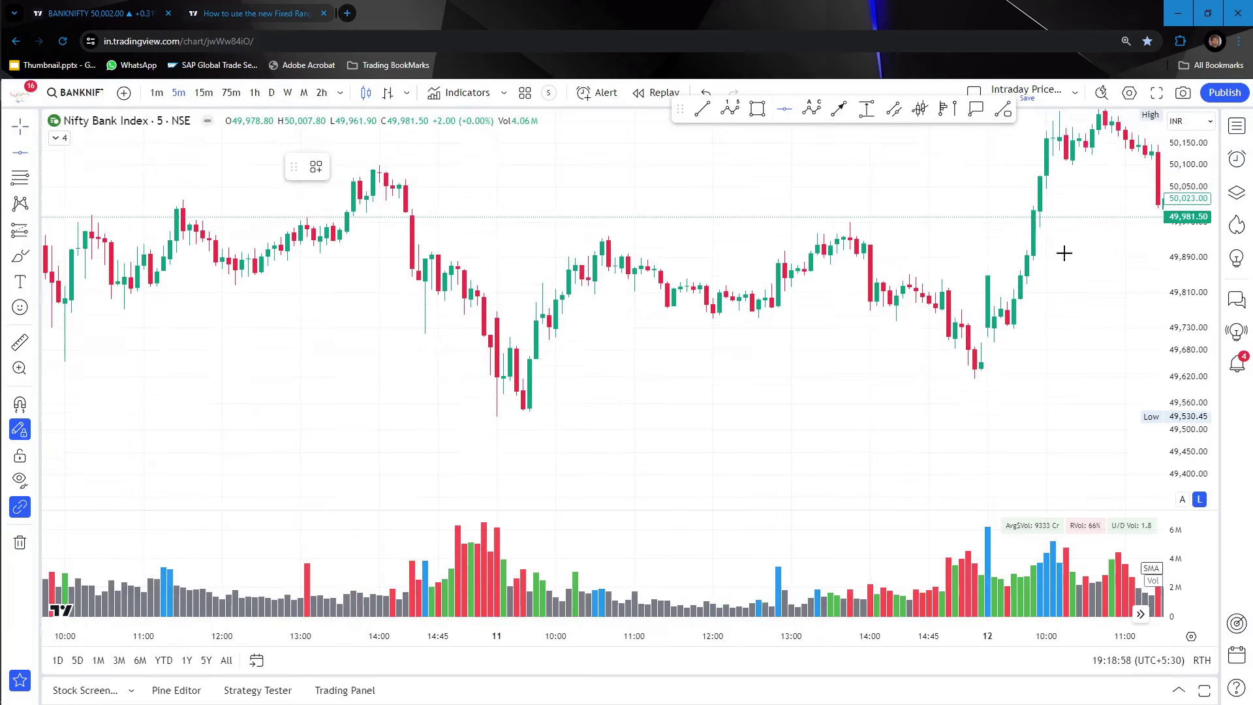
left_click(459, 164)
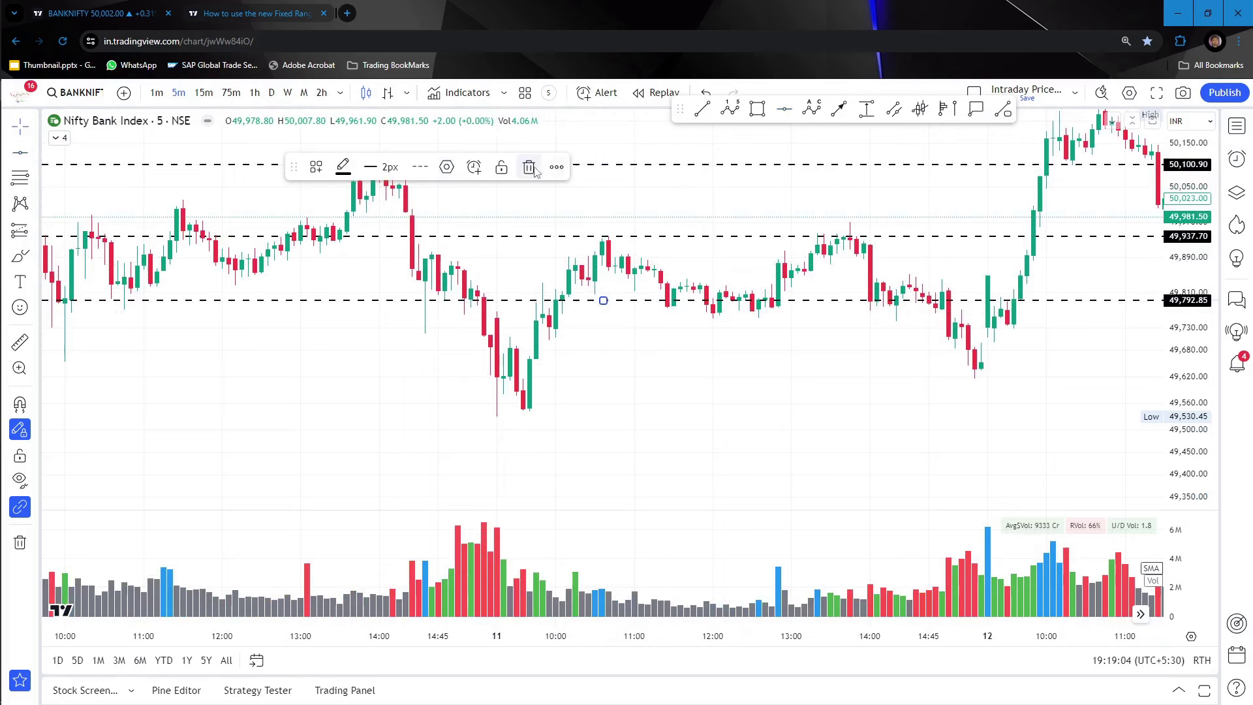
left_click(1034, 227)
left_click_drag(1034, 228, 708, 364)
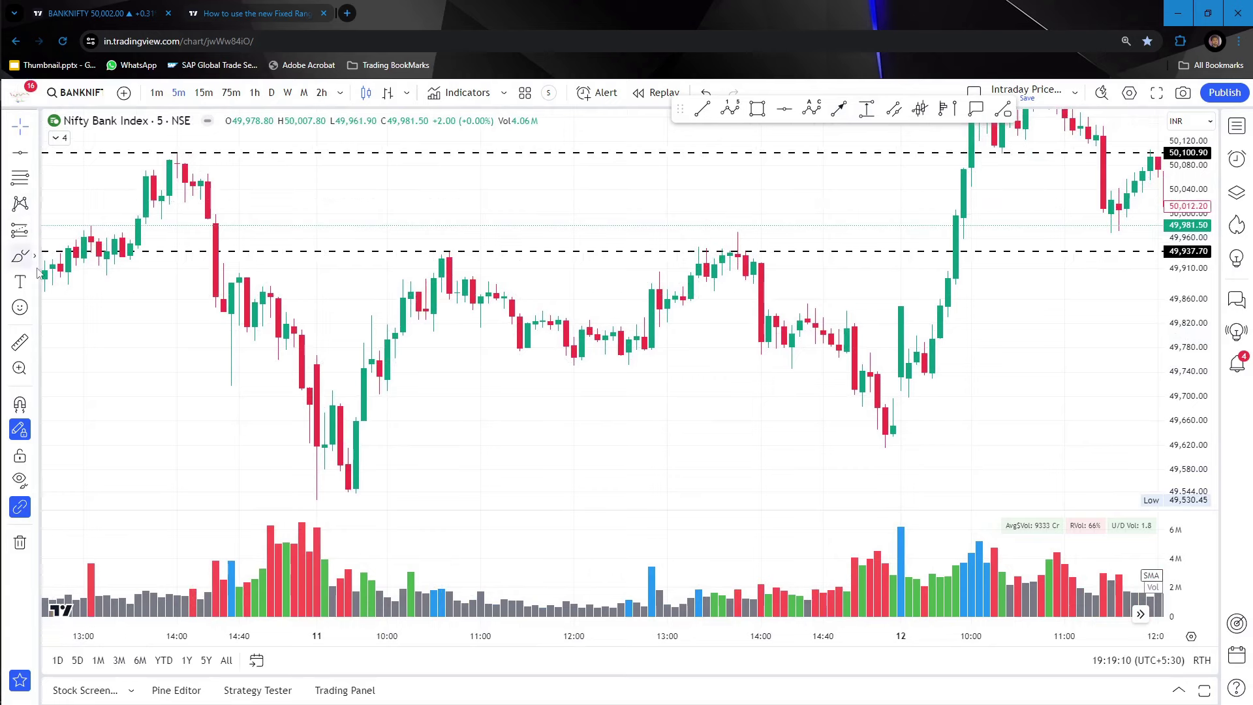
- Draw a green freehand loop around the 11 June consolidation candles below 49,937.70
left_click(20, 256)
mouse_move(442, 271)
left_mouse_down()
mouse_move(519, 329)
mouse_move(637, 344)
mouse_move(699, 281)
left_mouse_up()
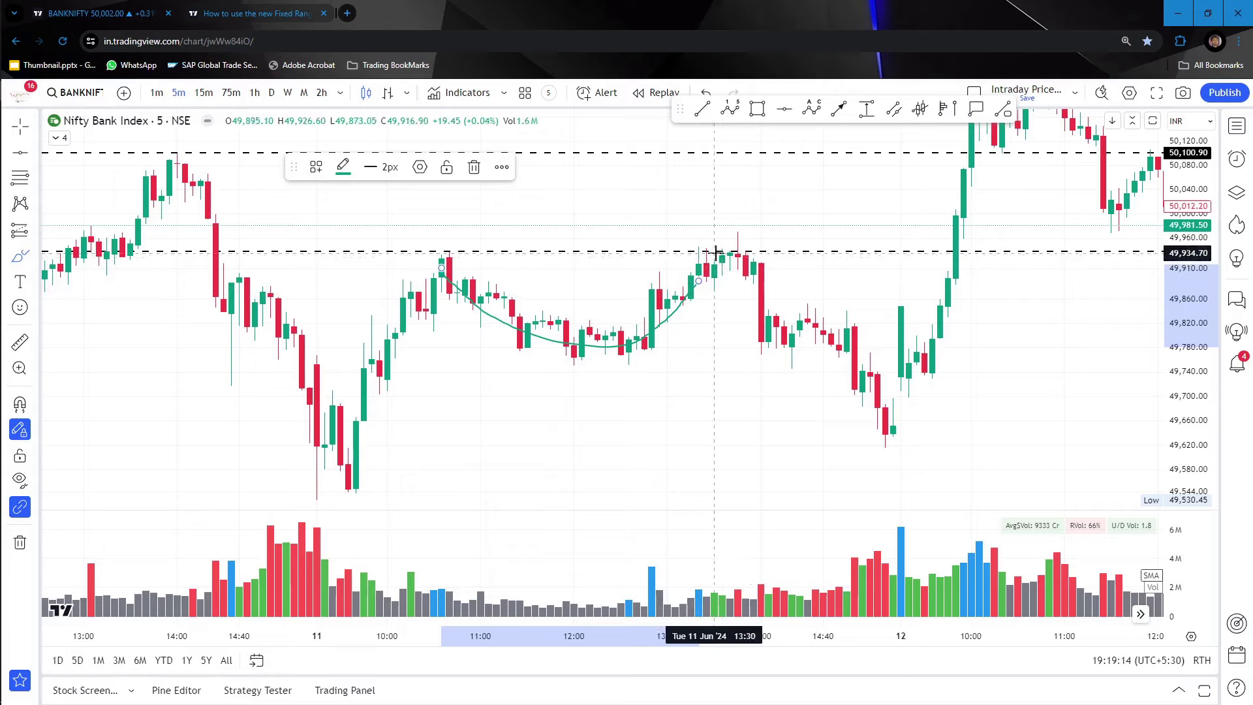
mouse_move(549, 245)
left_mouse_down()
mouse_move(542, 280)
mouse_move(884, 261)
mouse_move(516, 224)
left_mouse_up()
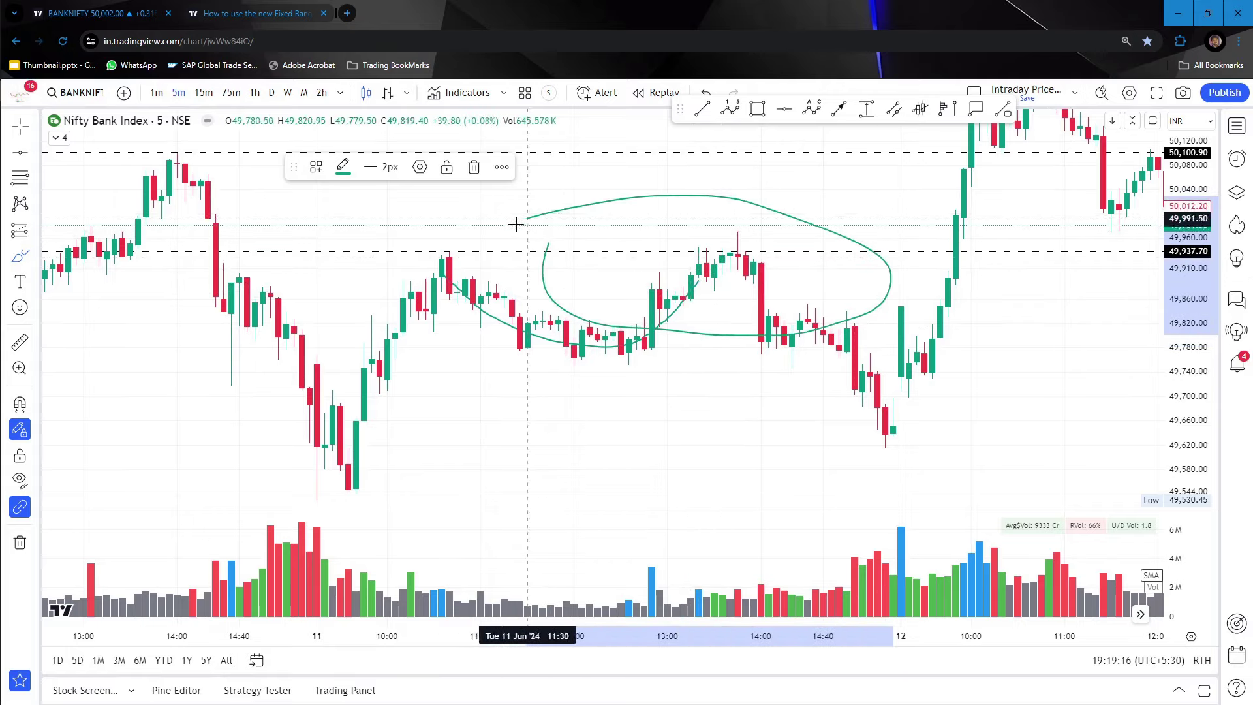
scroll(844, 297, "up", 3)
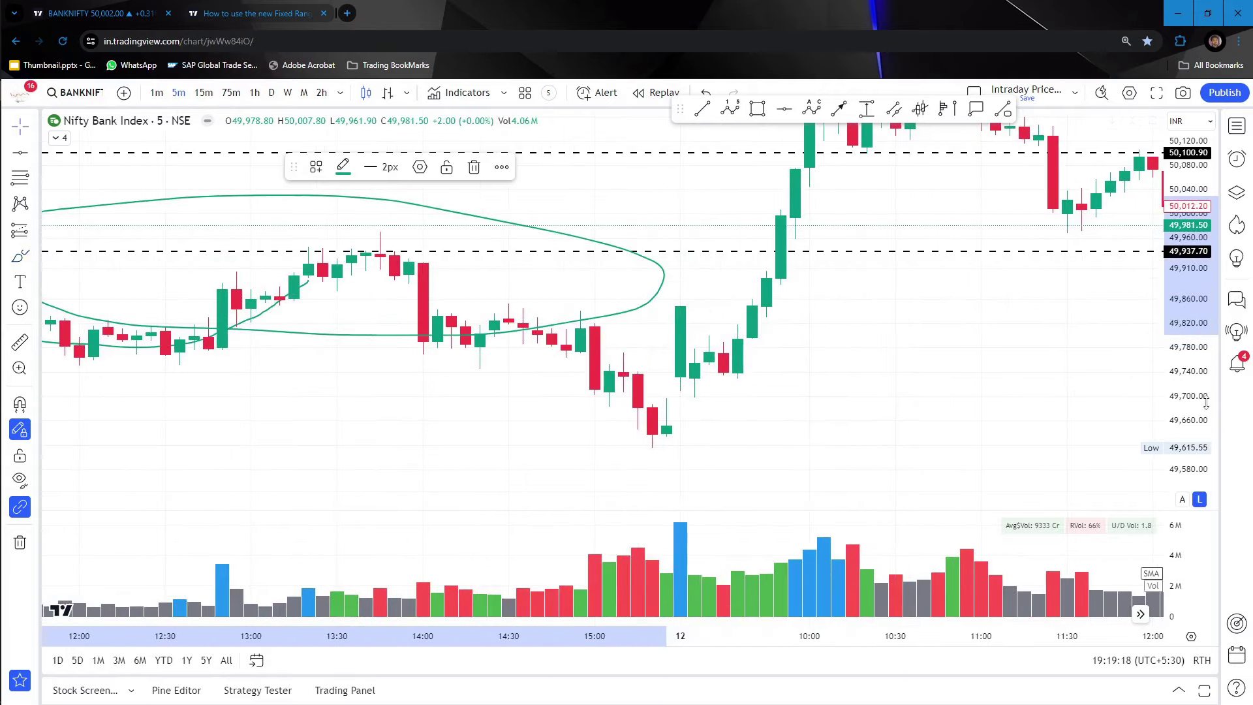
left_click_drag(871, 327, 1138, 366)
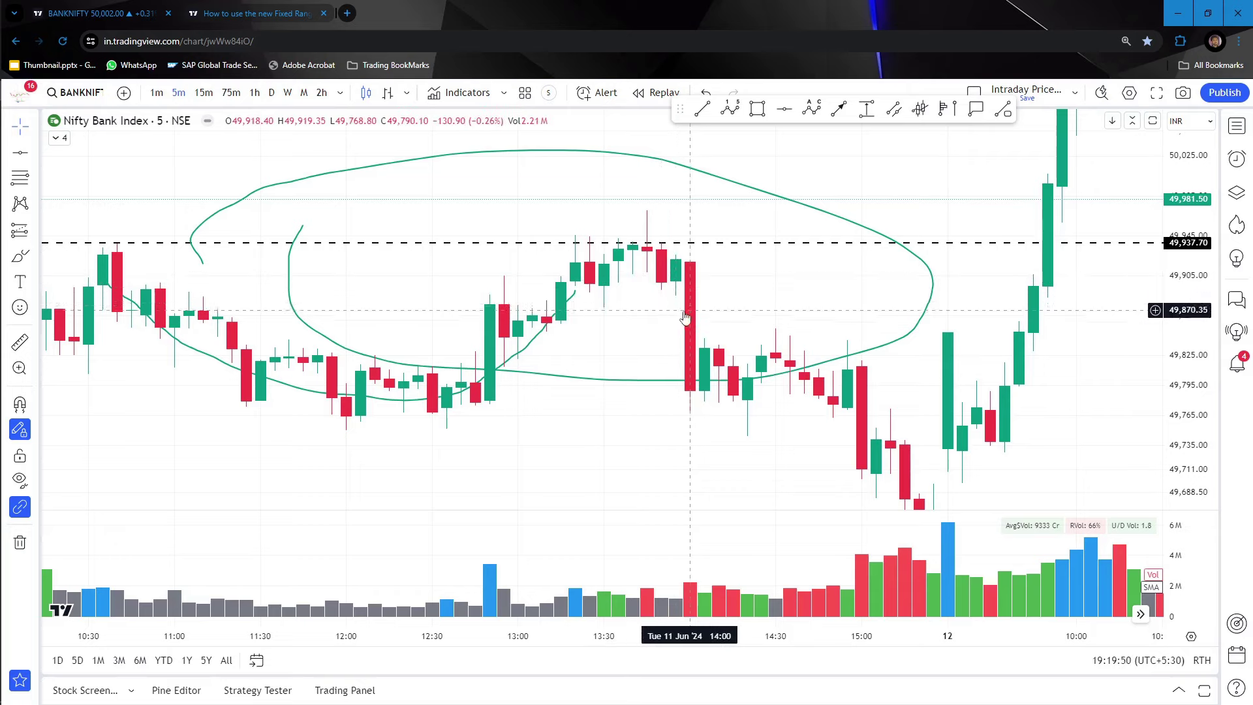
- Adjust the dashed levels to 49,972.45 and 49,876.10, then remove all drawings from the chart
left_click(724, 199)
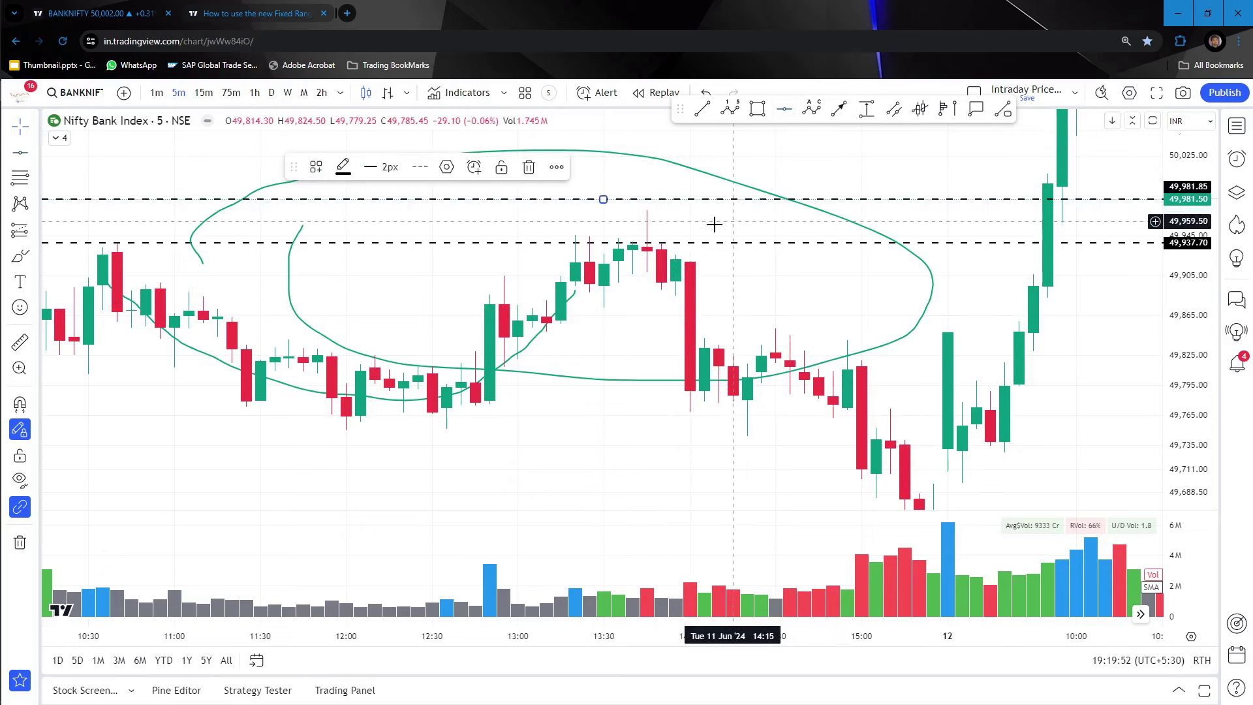
left_click_drag(632, 246, 611, 304)
left_click(732, 279)
left_click(699, 246)
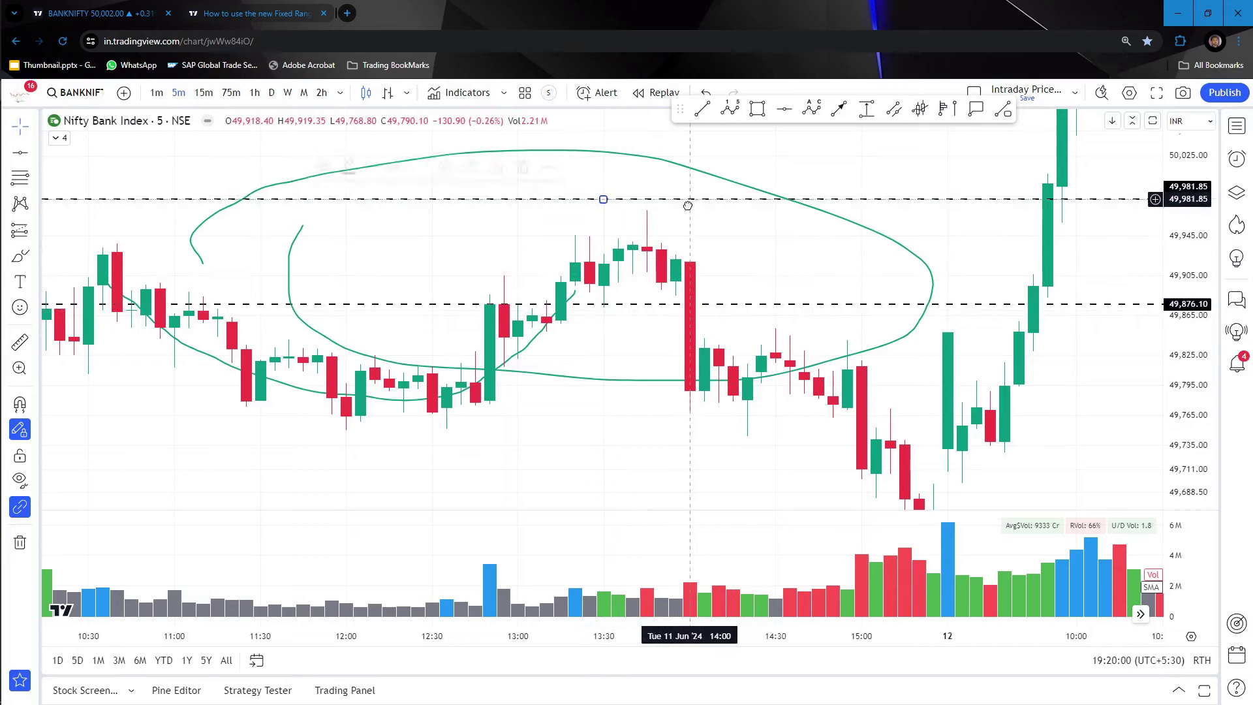
left_click_drag(688, 206, 687, 209)
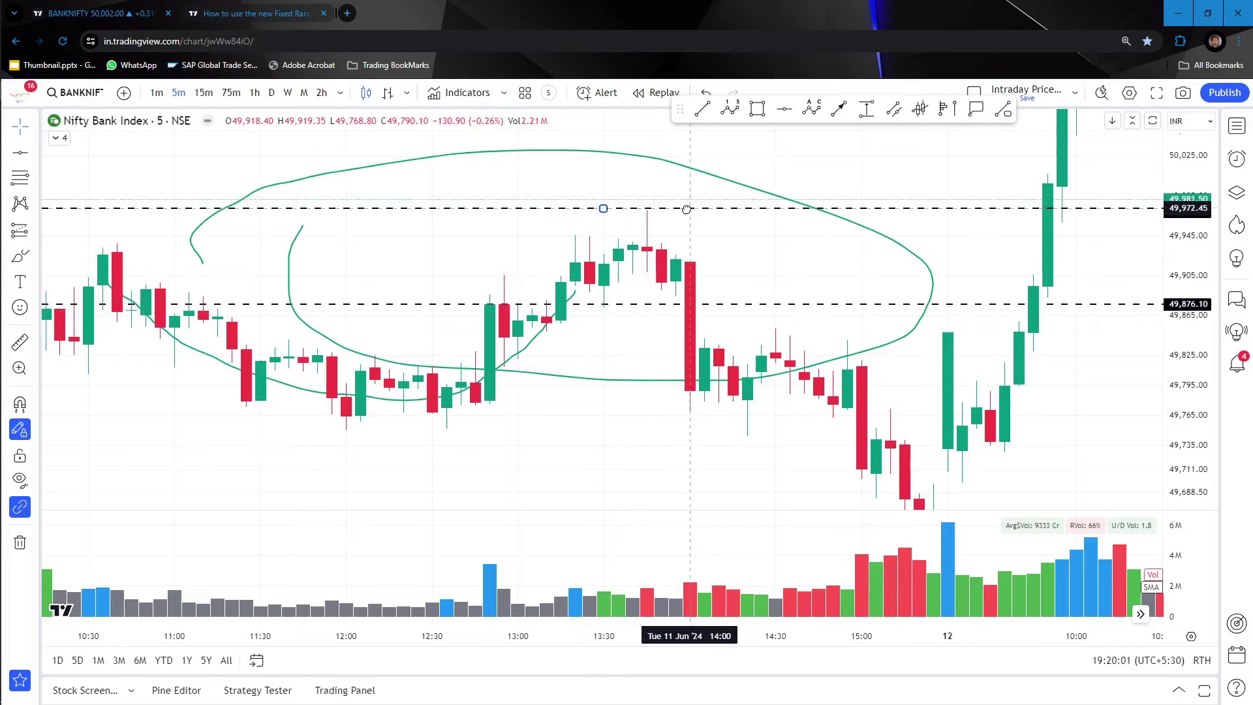
right_click(638, 157)
left_click(738, 452)
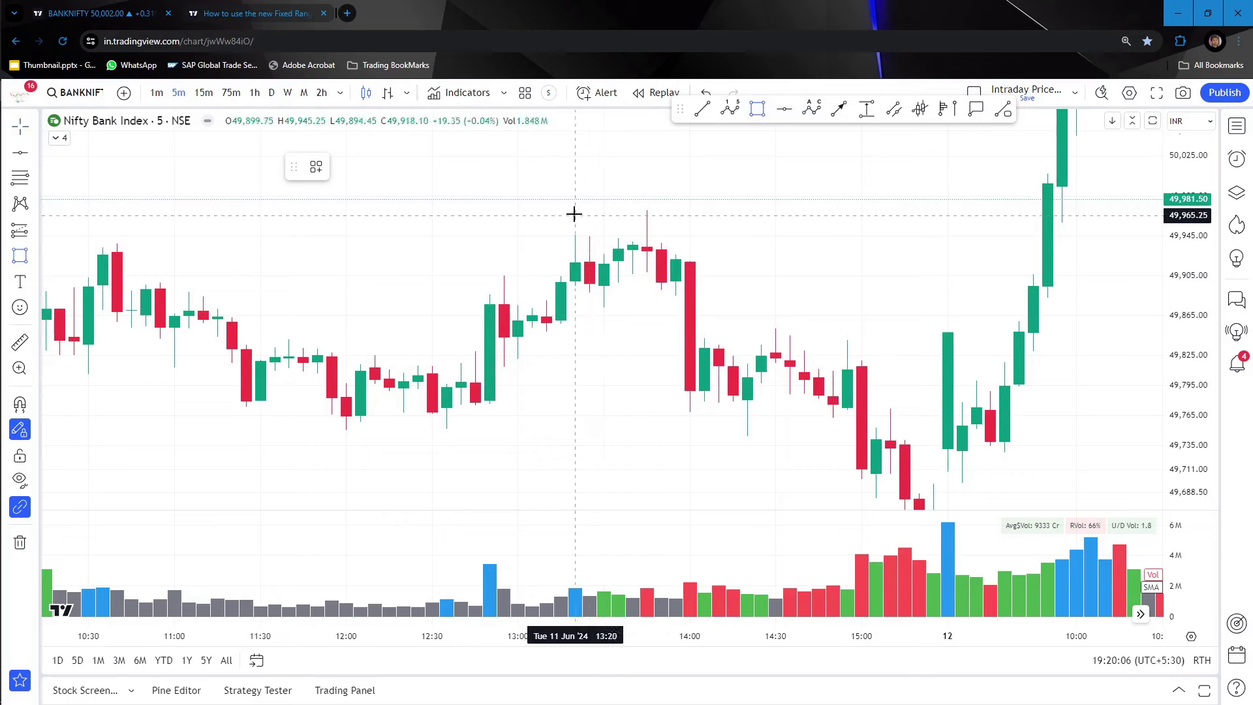
- Box the 11 Jun consolidation candles in a rectangle and add a dashed level at 49,937.20, removing the extra 49,957.35 line
mouse_move(561, 210)
left_mouse_down()
mouse_move(574, 274)
mouse_move(698, 312)
mouse_move(690, 303)
left_mouse_up()
left_click(711, 260)
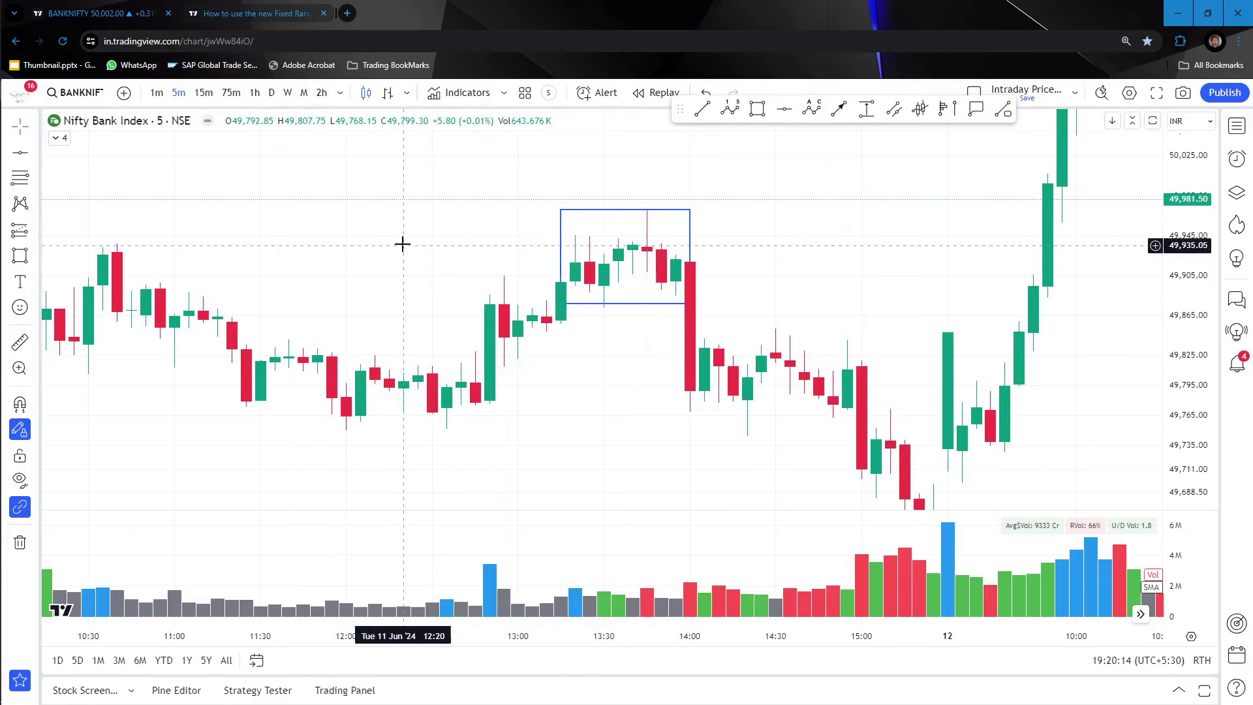
key("alt+h")
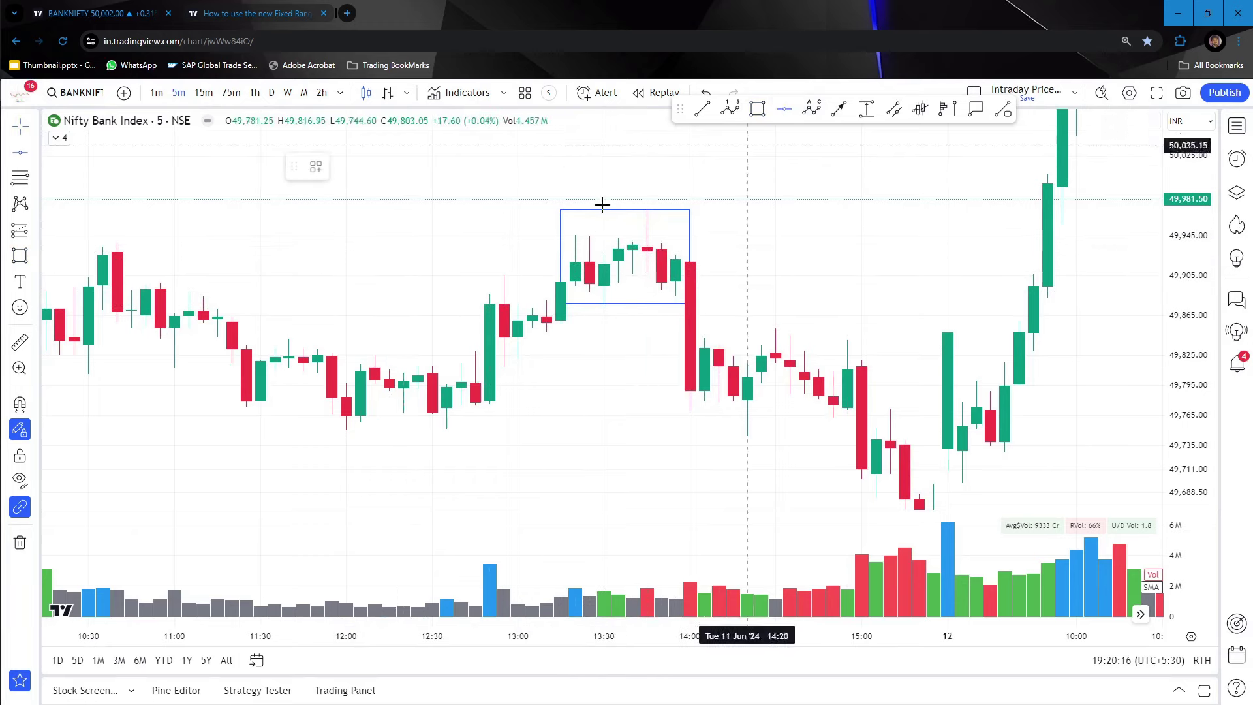
left_click(375, 242)
left_click(604, 224)
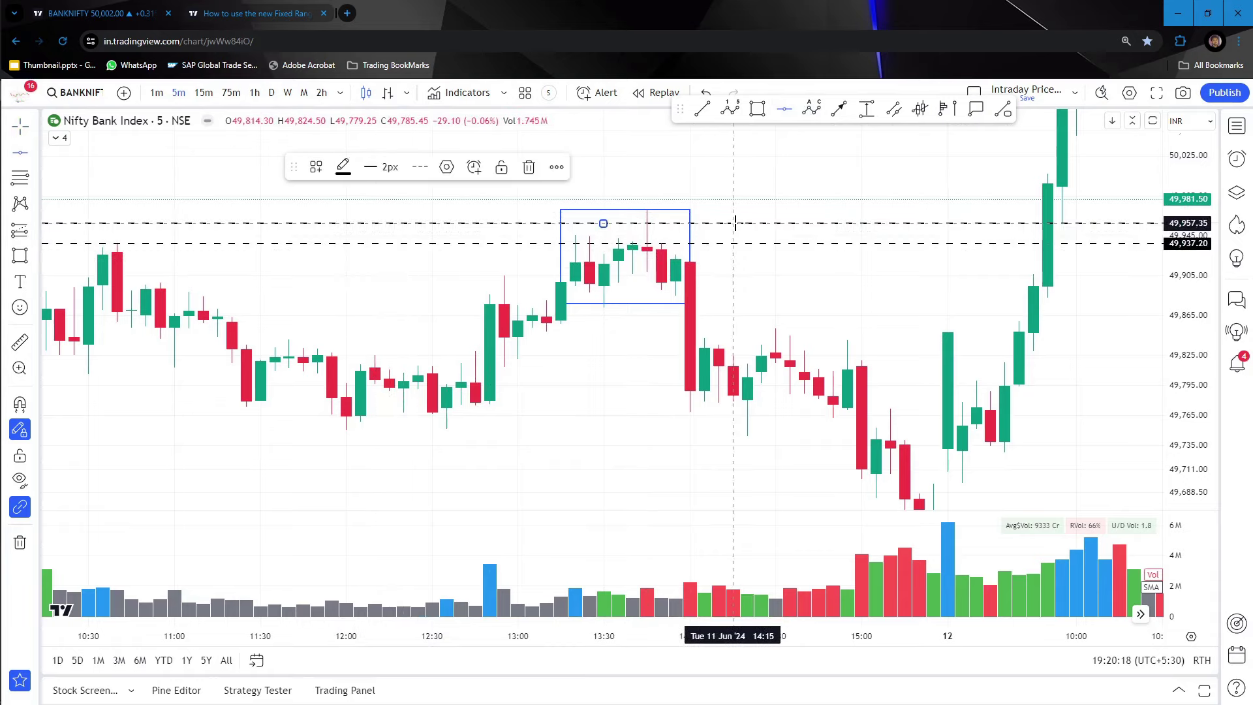
left_click(529, 167)
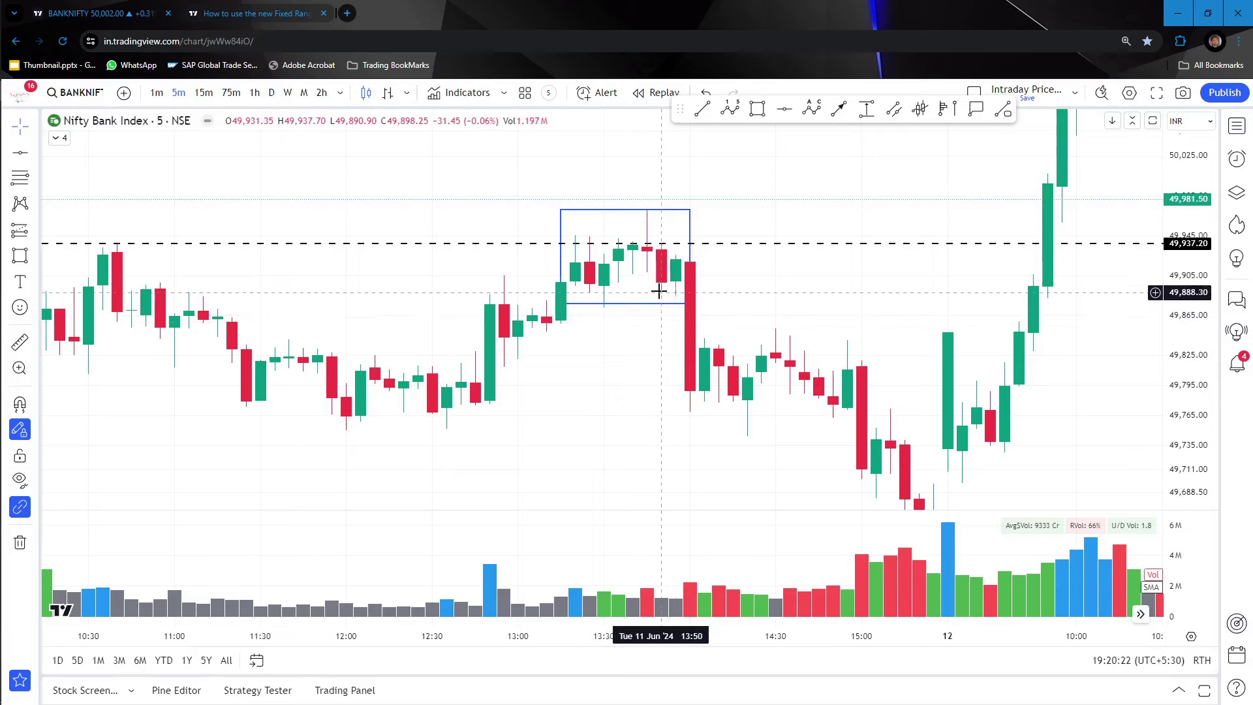
- Extend the first box's bottom edge down slightly and pan to the later 12 Jun candles
left_click_drag(625, 304, 624, 311)
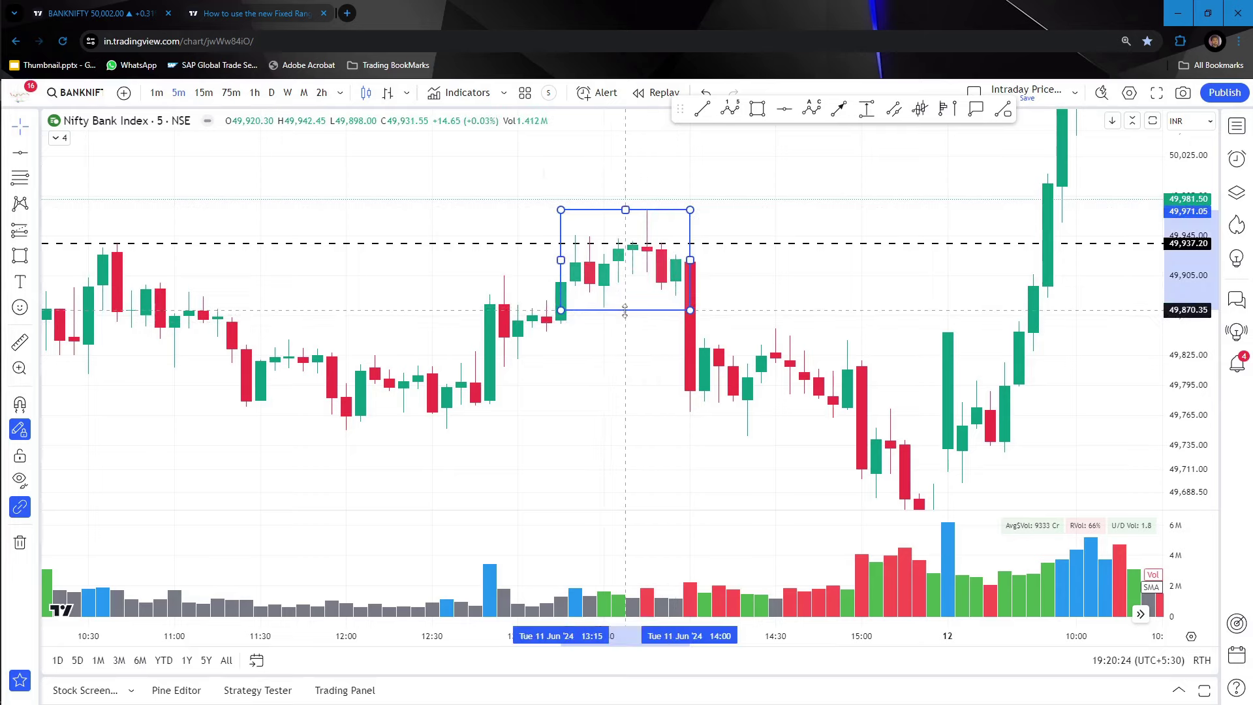
left_click(742, 276)
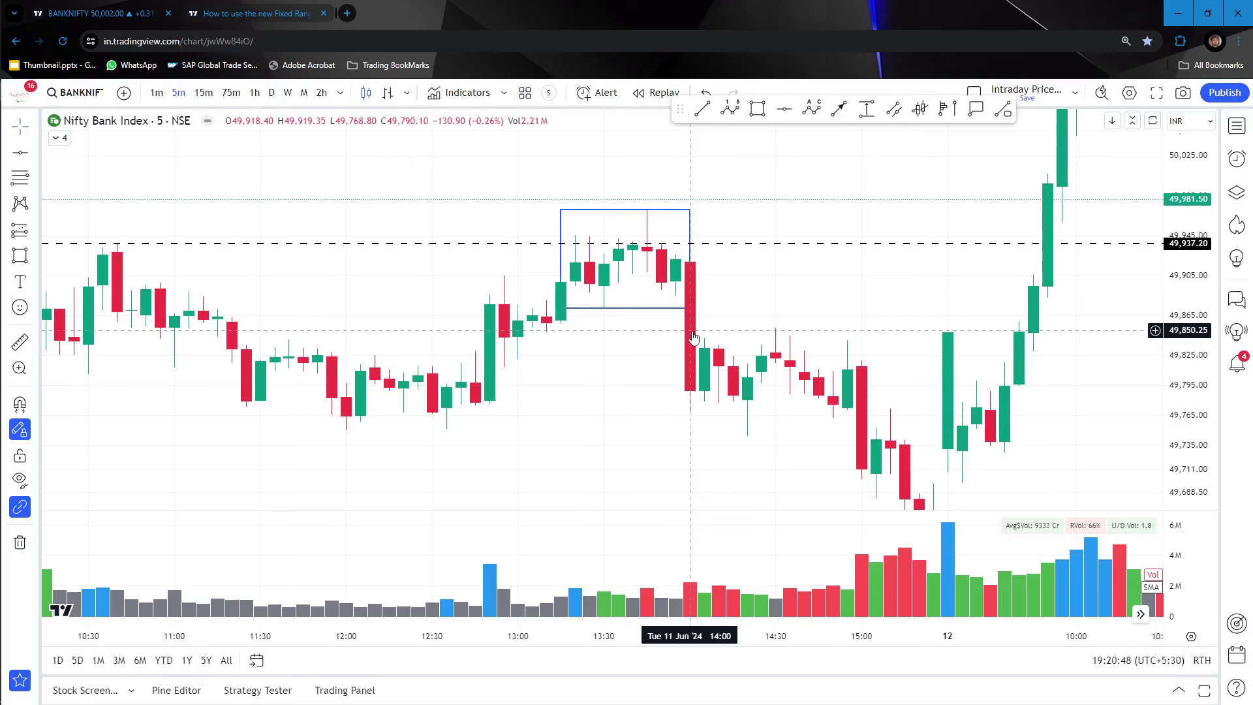
left_click_drag(1063, 364, 912, 356)
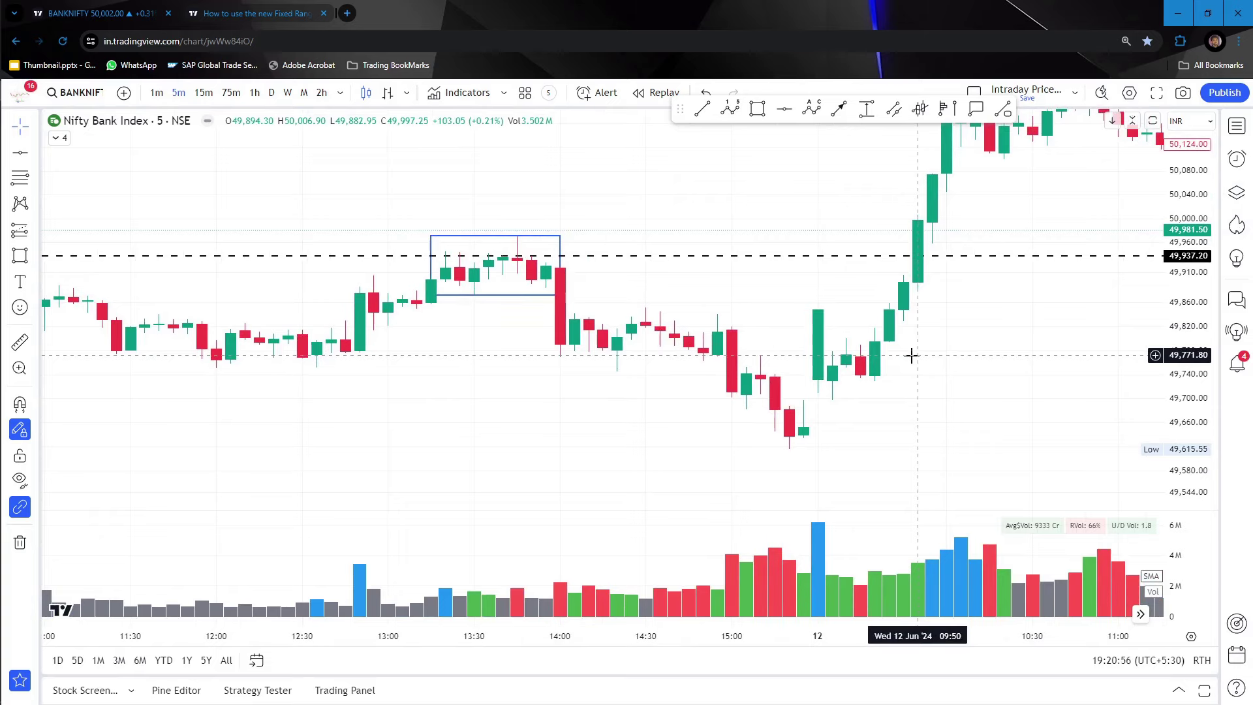
- Draw a second rectangle over the 11 Jun sideways candles from 14:05 onward
left_click(757, 109)
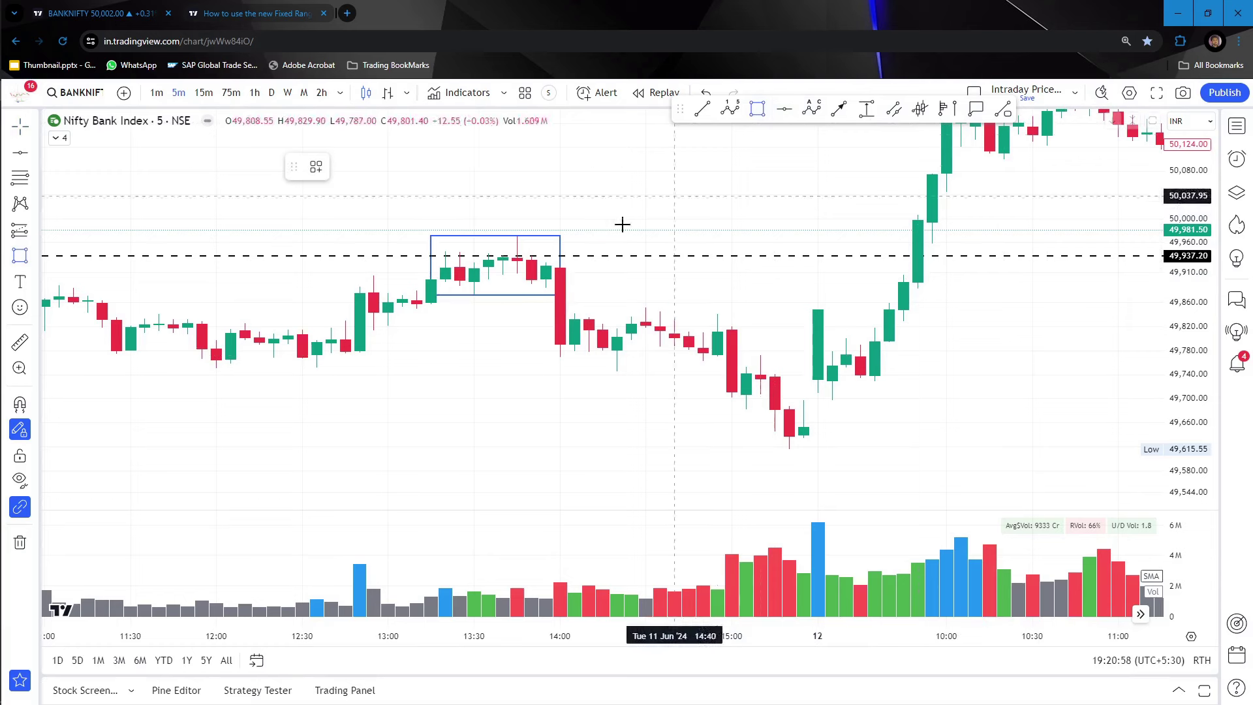
mouse_move(574, 313)
left_mouse_down()
mouse_move(594, 341)
mouse_move(732, 356)
left_mouse_up()
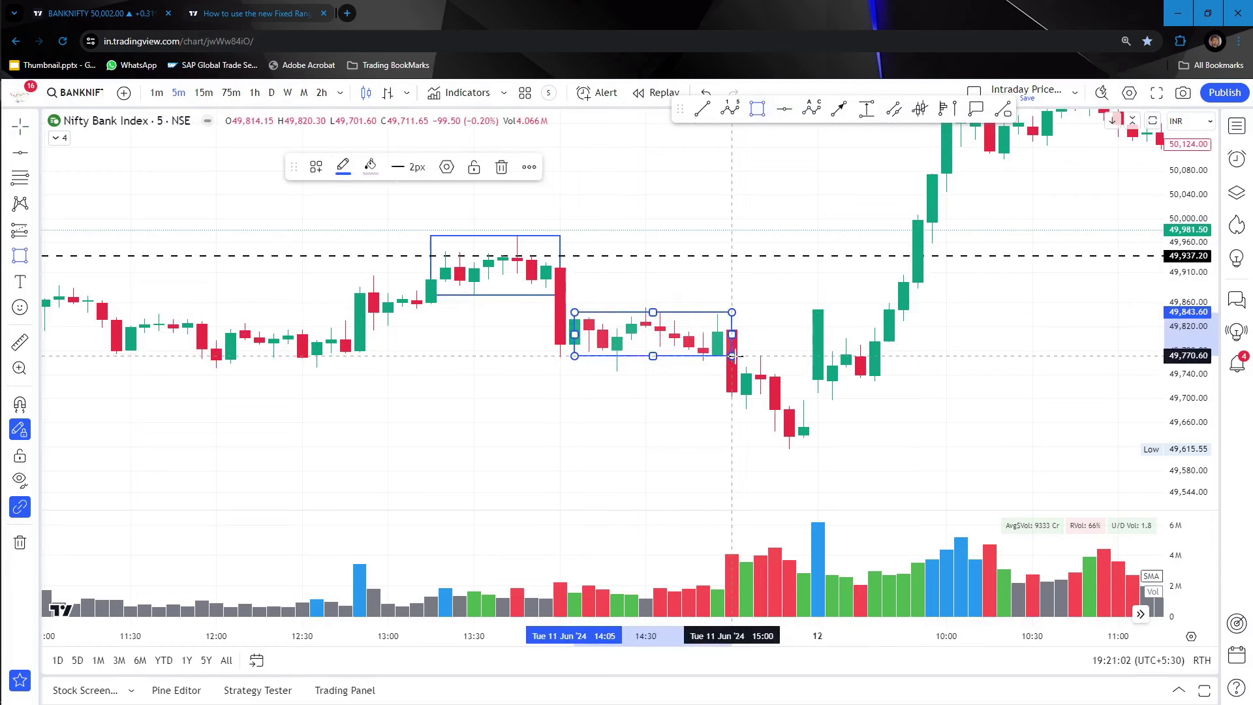
left_click(790, 308)
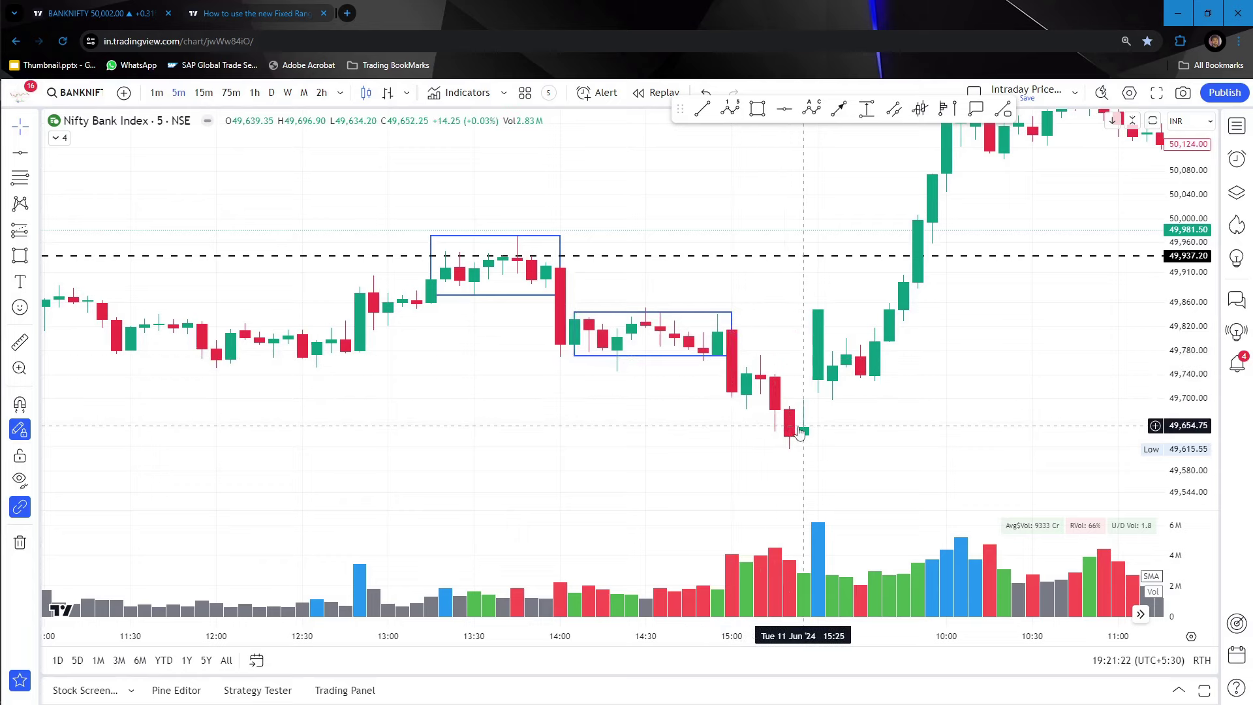
scroll(914, 372, "down", 2)
- Fit the 12 Jun highs on screen and draw a third rectangle over the 10:00–11:05 candles
left_click_drag(1040, 372, 759, 433)
left_click_drag(923, 383, 877, 434)
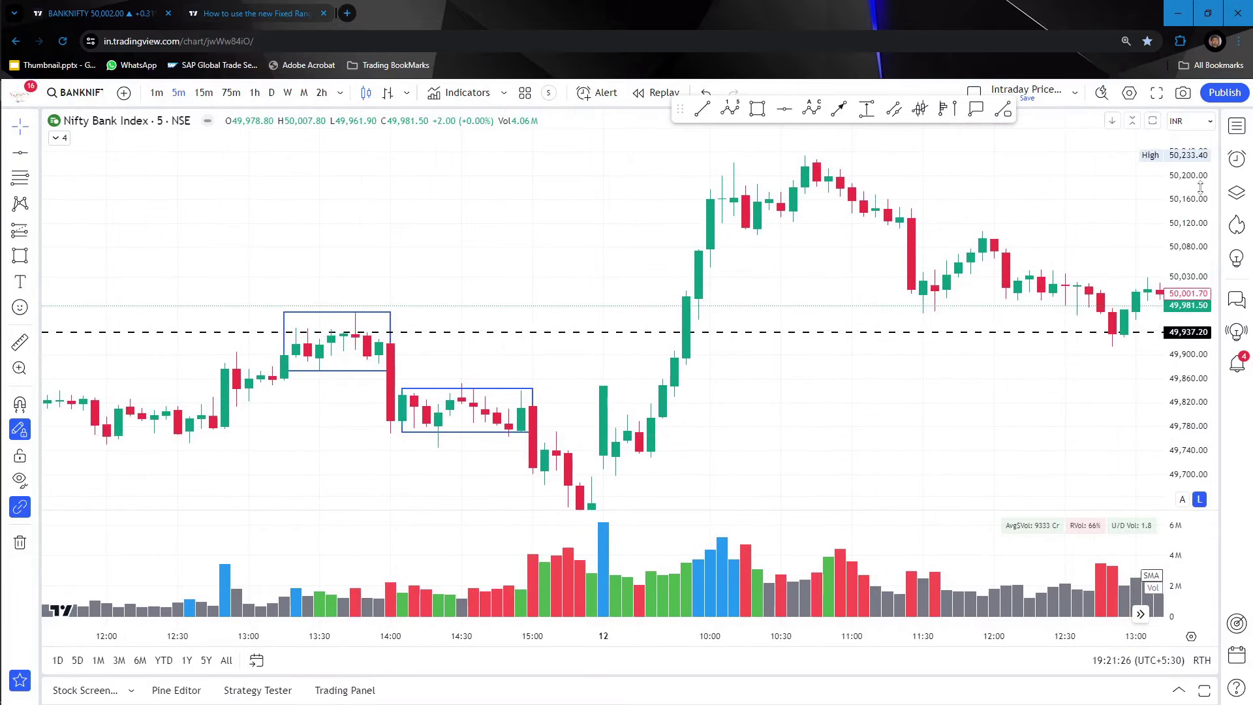
left_click_drag(1201, 187, 1176, 248)
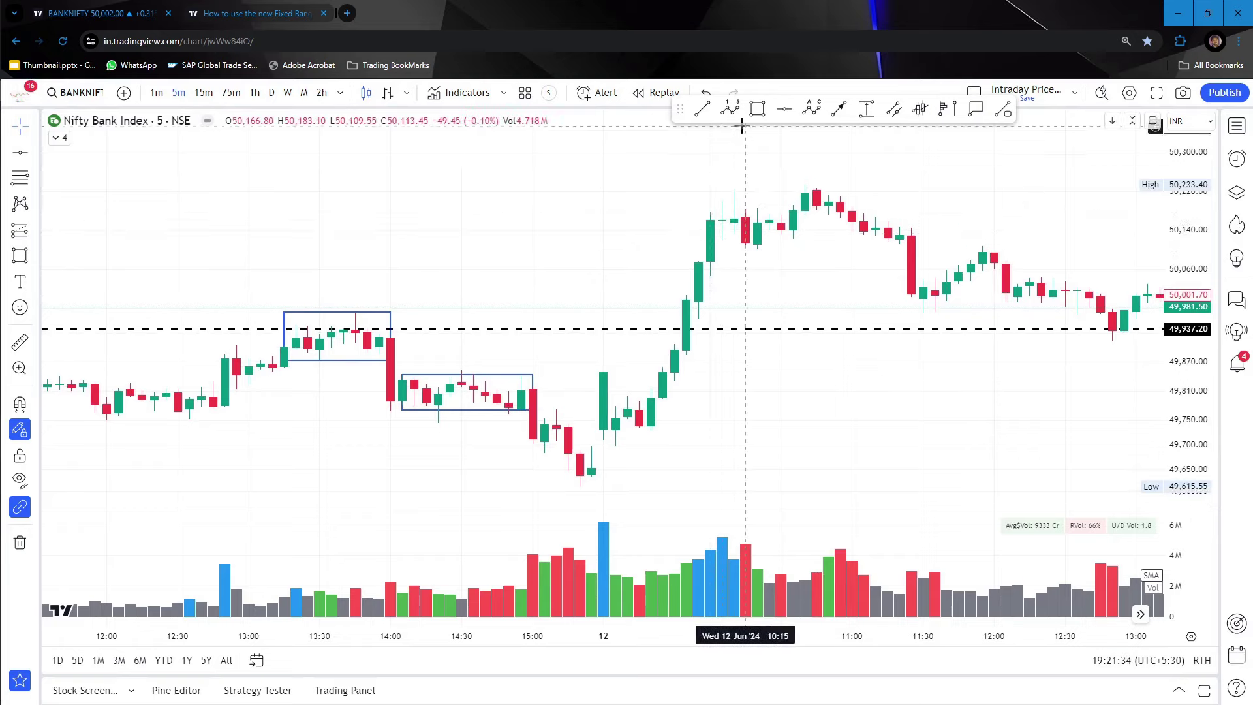
left_click(757, 108)
mouse_move(691, 187)
left_mouse_down()
mouse_move(812, 246)
mouse_move(864, 247)
left_mouse_up()
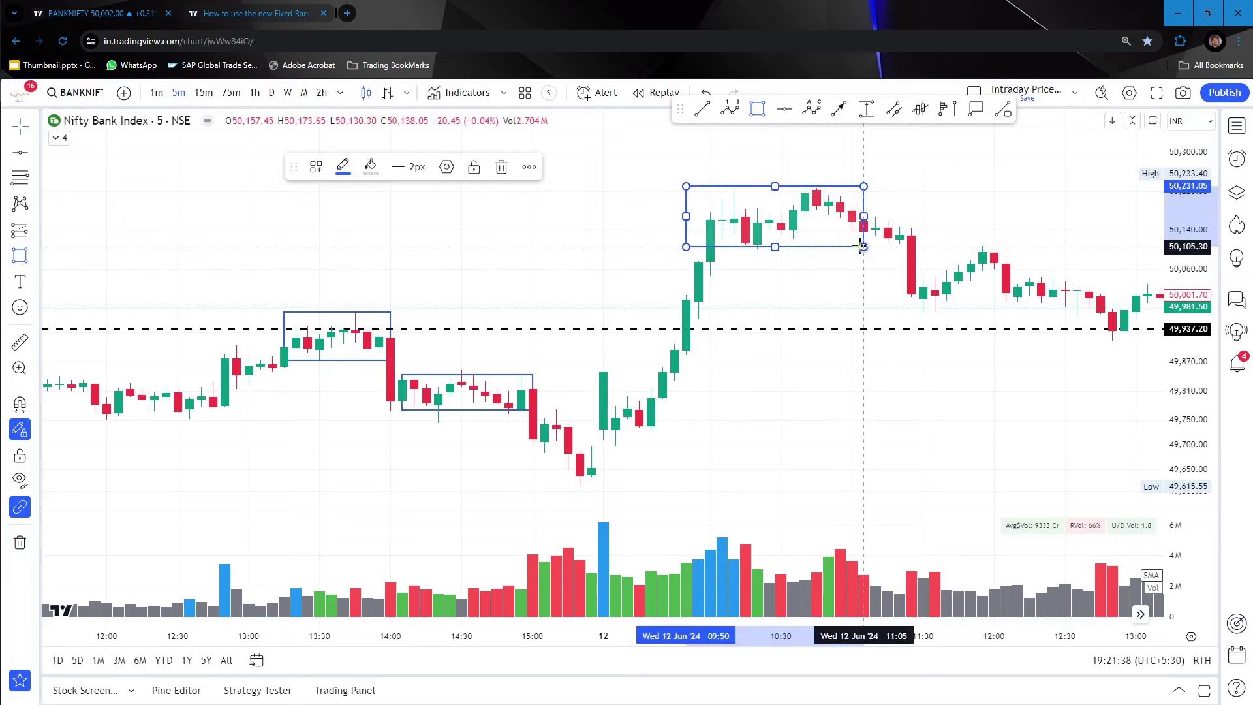
left_click(909, 215)
- Move the third box's left edge to the breakout candle and stretch its right edge to 11:05
left_click_drag(686, 216, 712, 219)
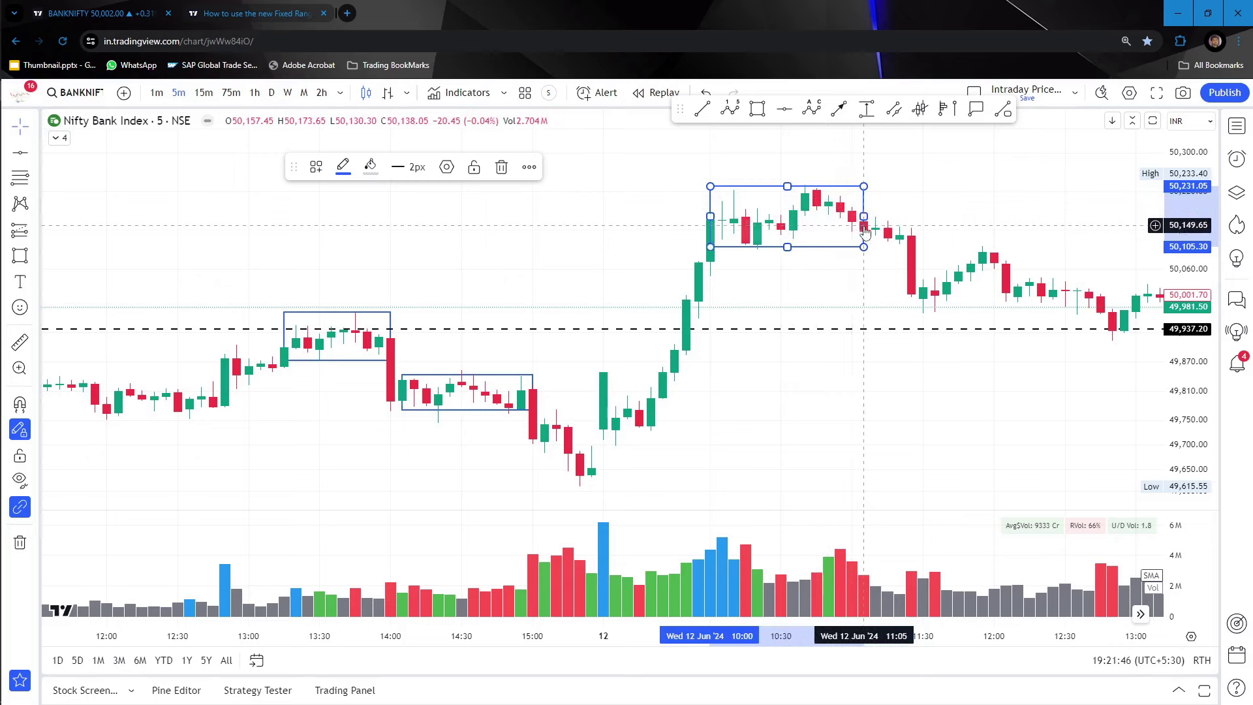
left_click_drag(864, 217, 910, 221)
left_click(951, 246)
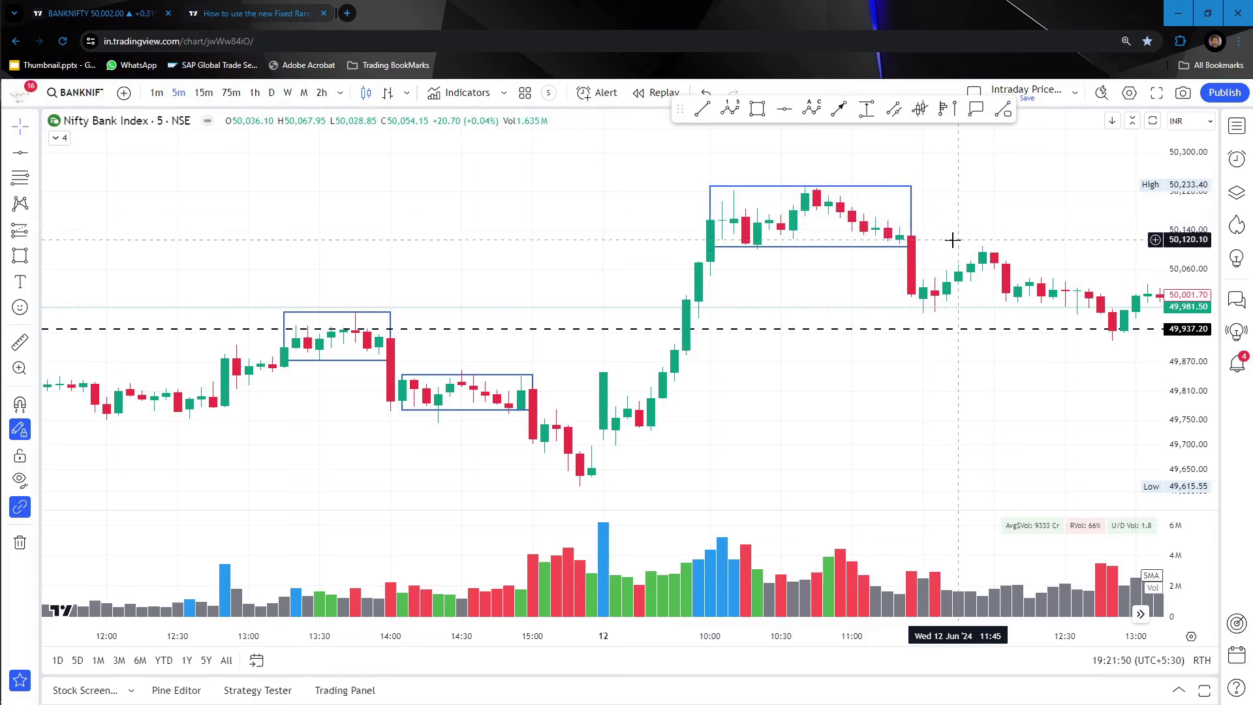
scroll(951, 242, "down", 3)
scroll(951, 239, "down", 4)
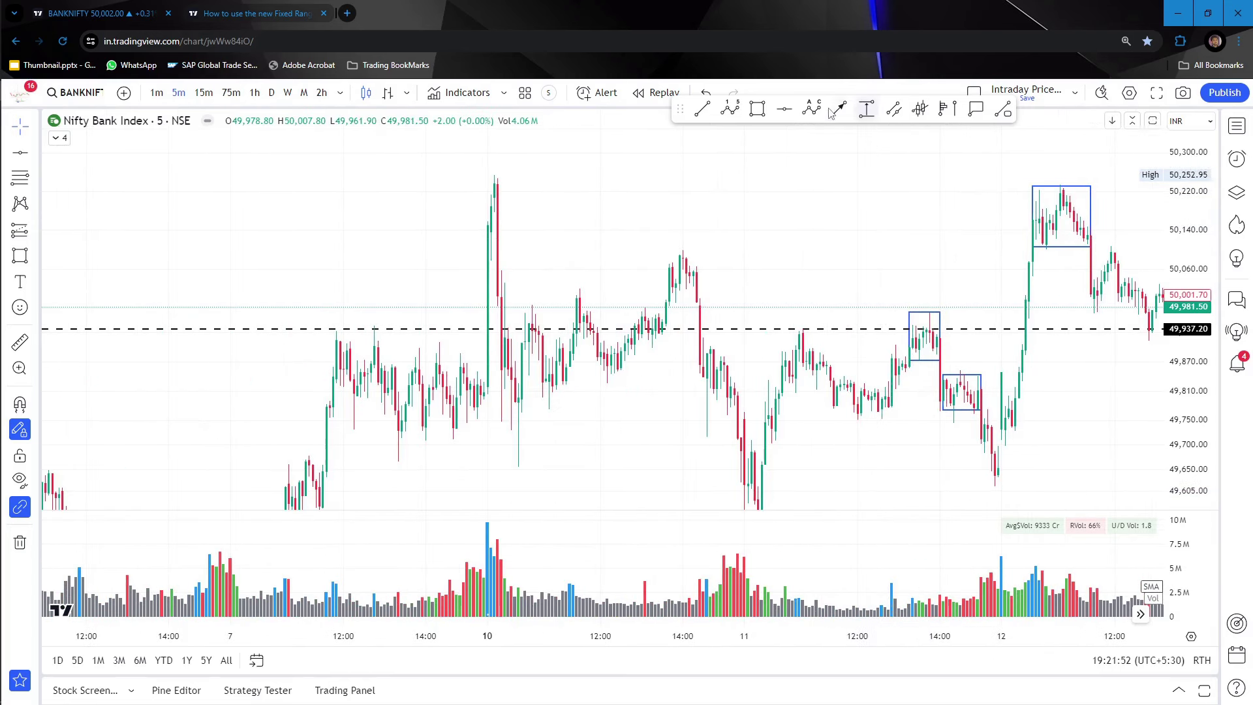
- Place a dashed level at 50,232.55 atop the third box, delete the stray 50,111.20 line, and pan back
left_click(785, 113)
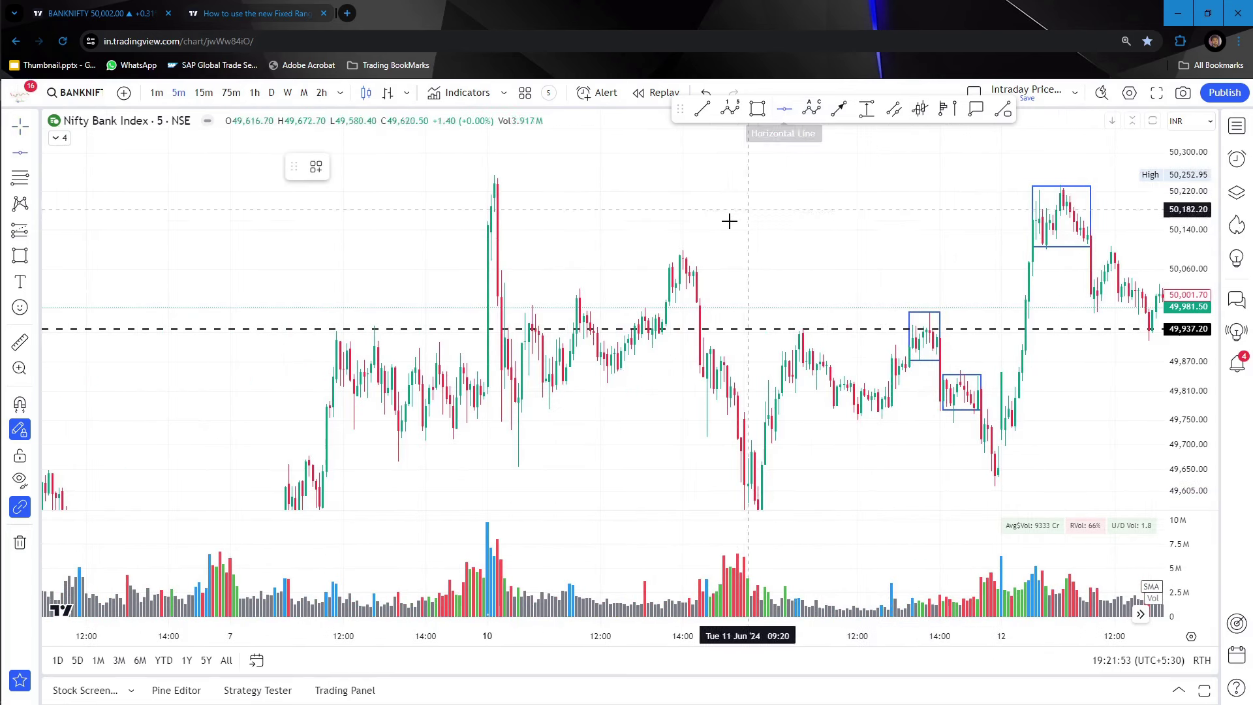
left_click(677, 186)
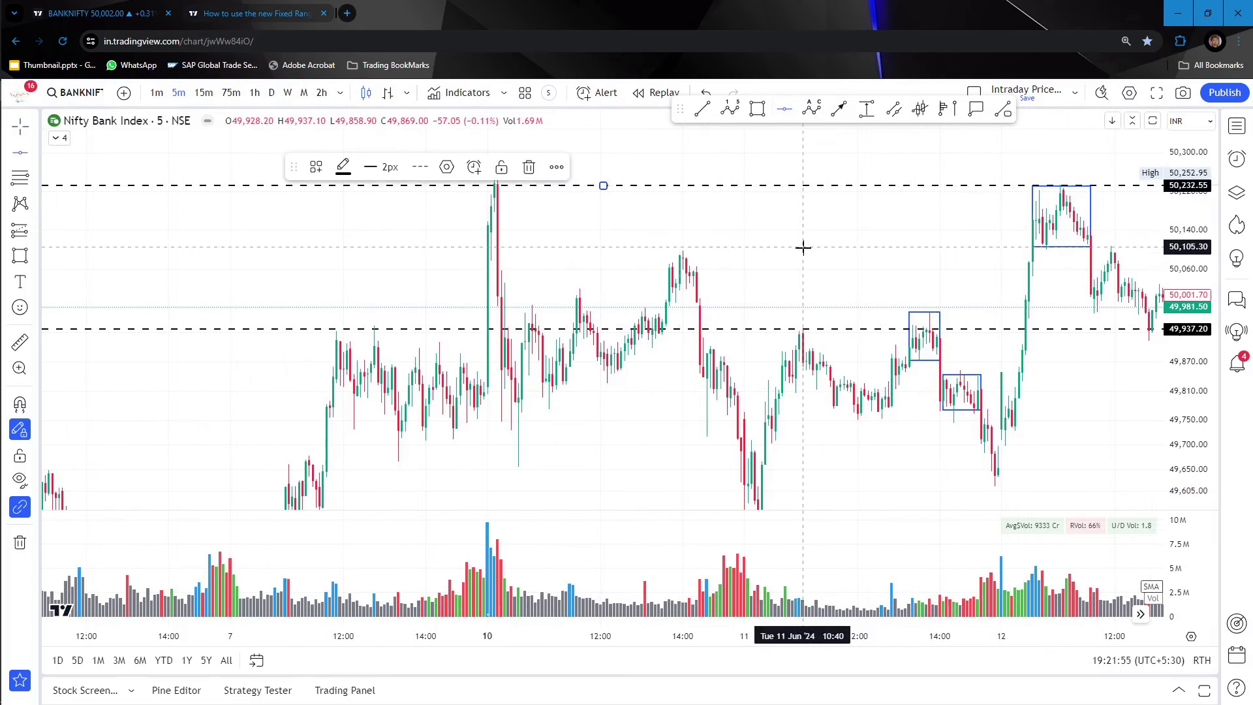
left_click(529, 167)
scroll(842, 279, "up", 5)
left_click_drag(894, 220, 708, 241)
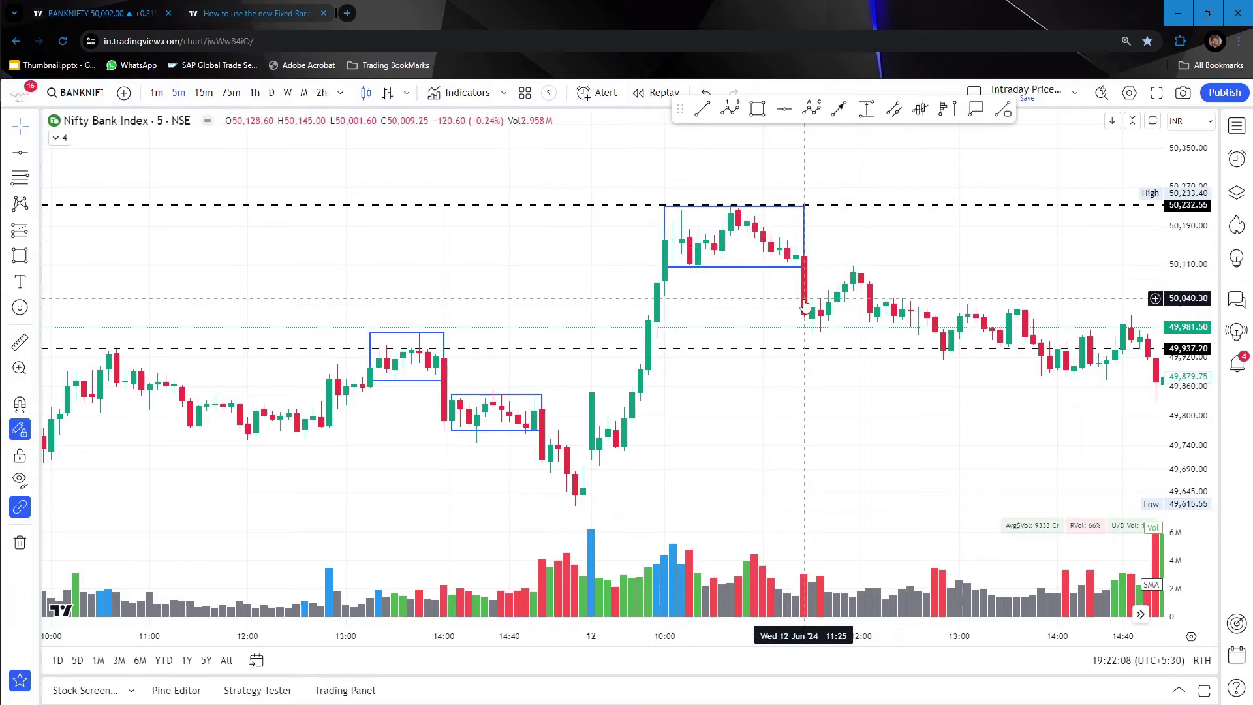
left_click_drag(942, 385, 661, 345)
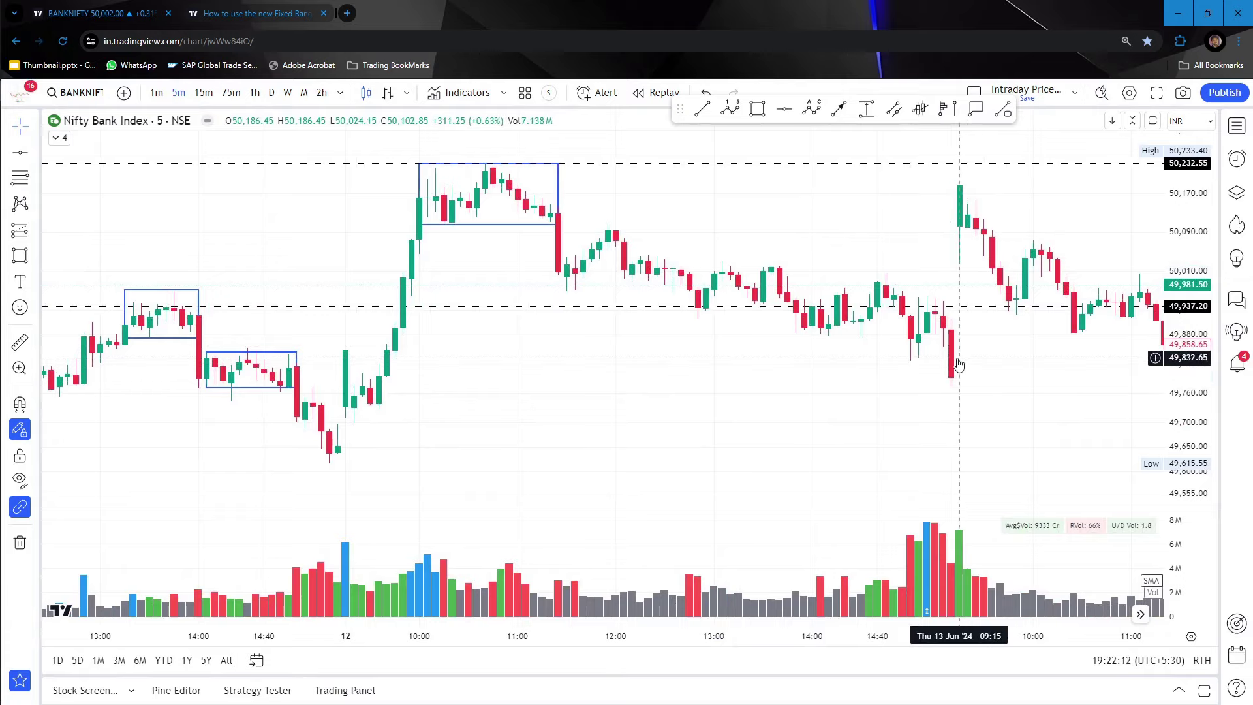
left_click_drag(1000, 355, 344, 333)
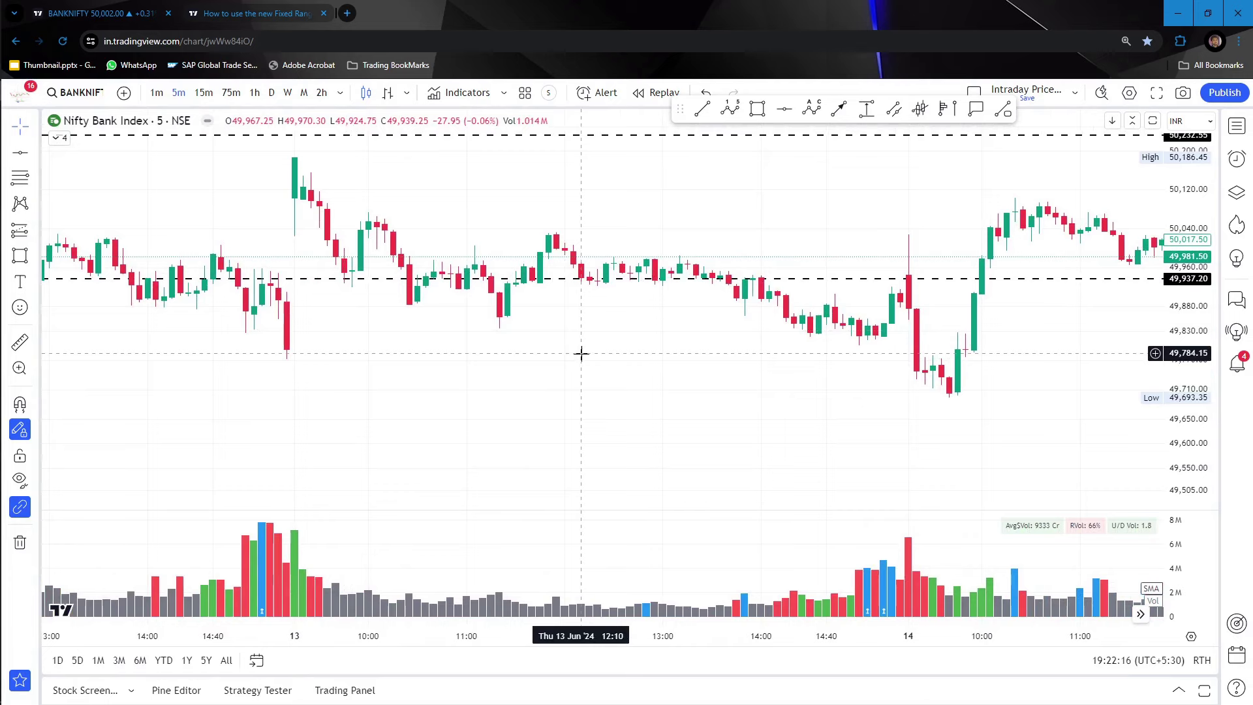
left_click_drag(581, 354, 168, 366)
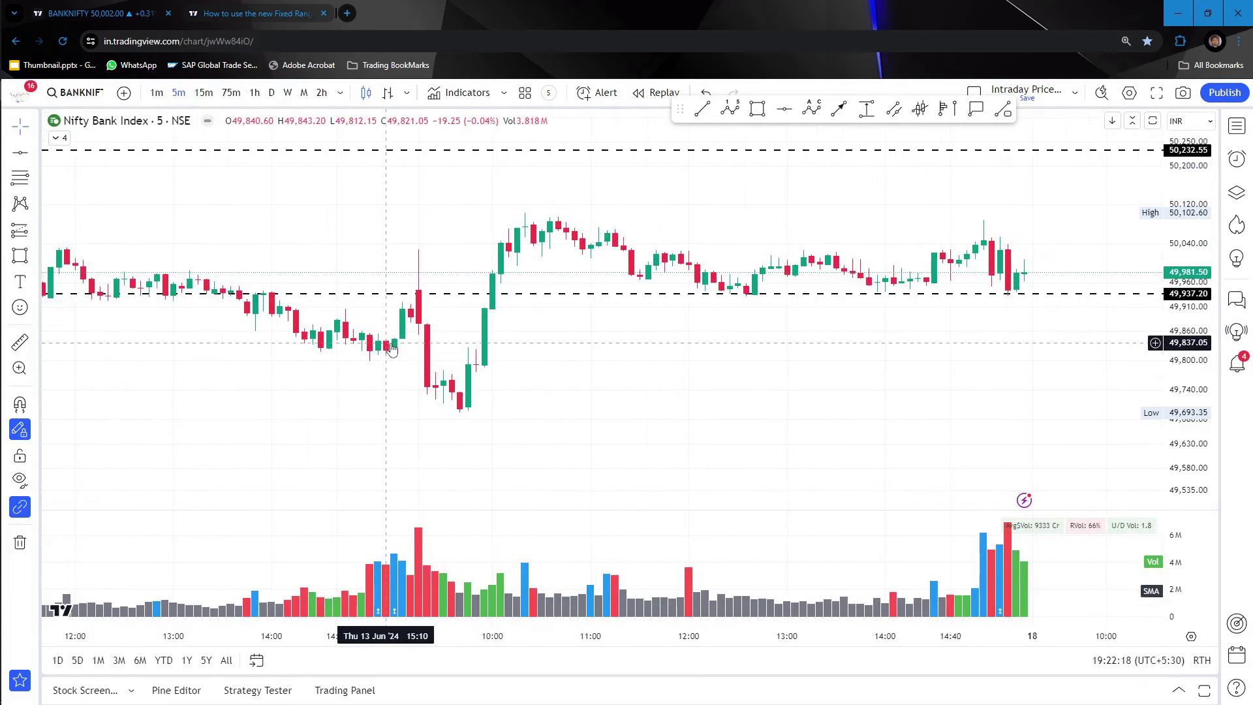
left_click_drag(551, 352, 777, 363)
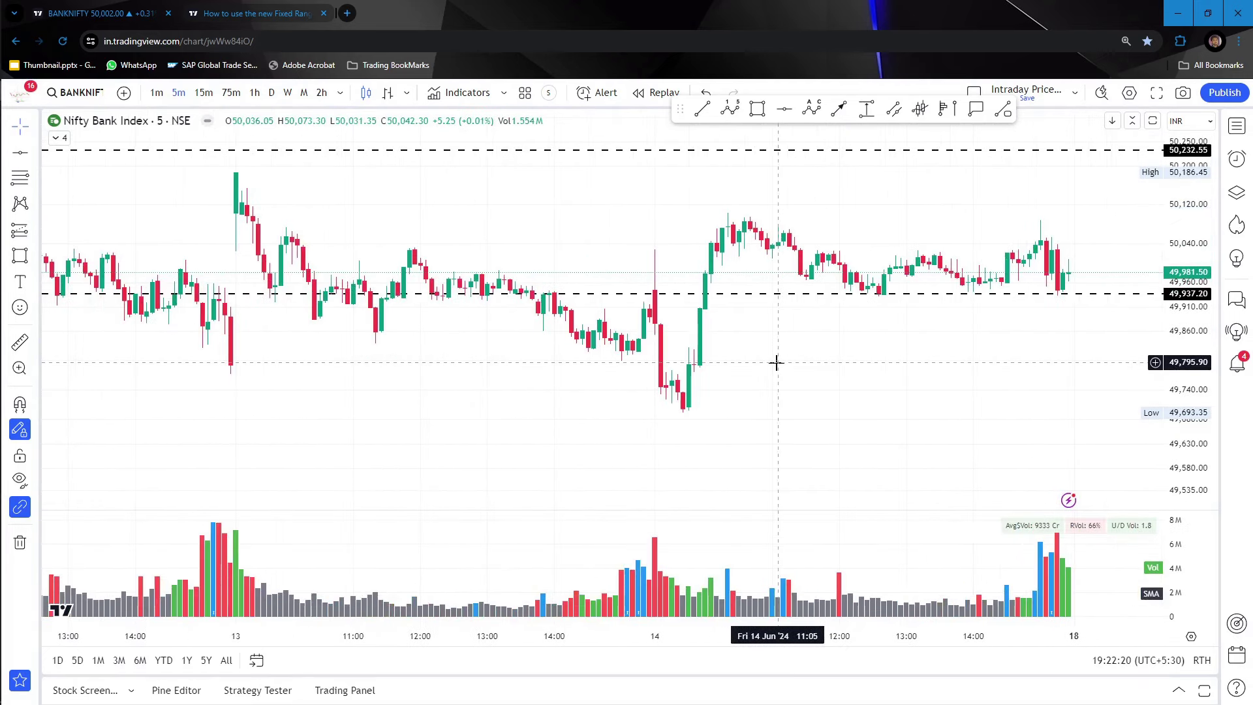